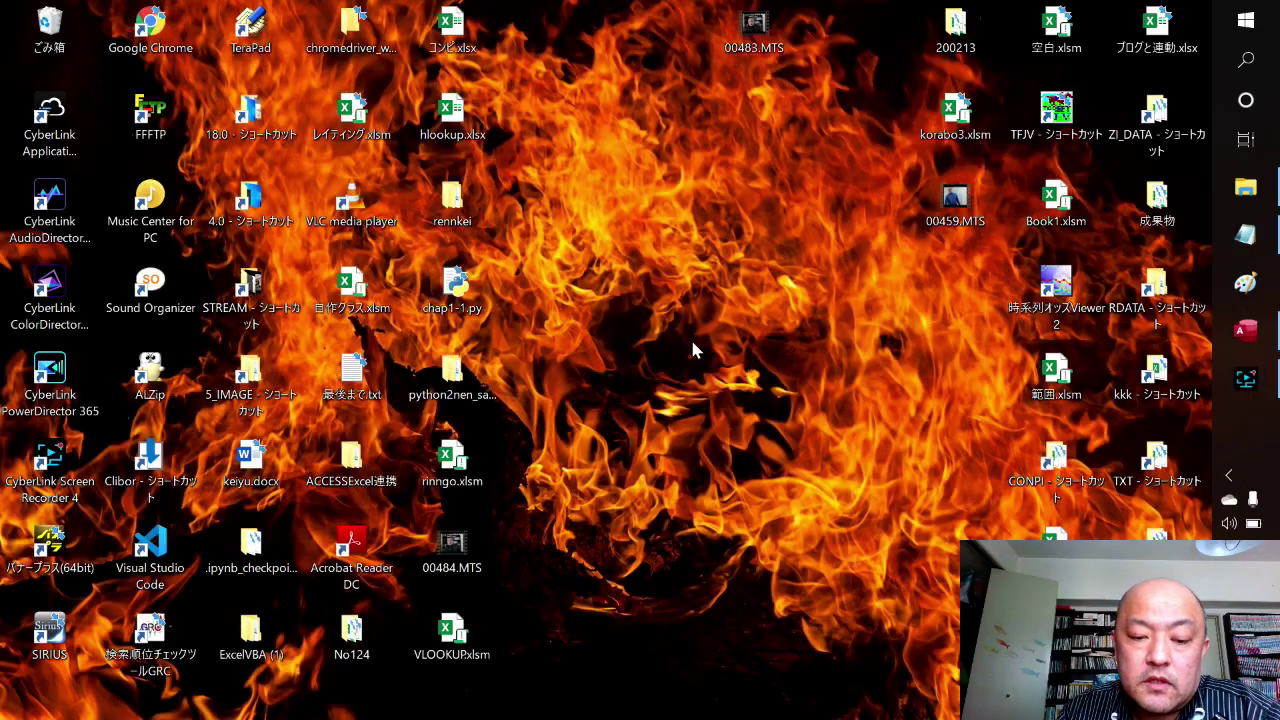
Step: Open Sample.xlsm from the rennkei\No117 folder in File Explorer
double_click(452, 222)
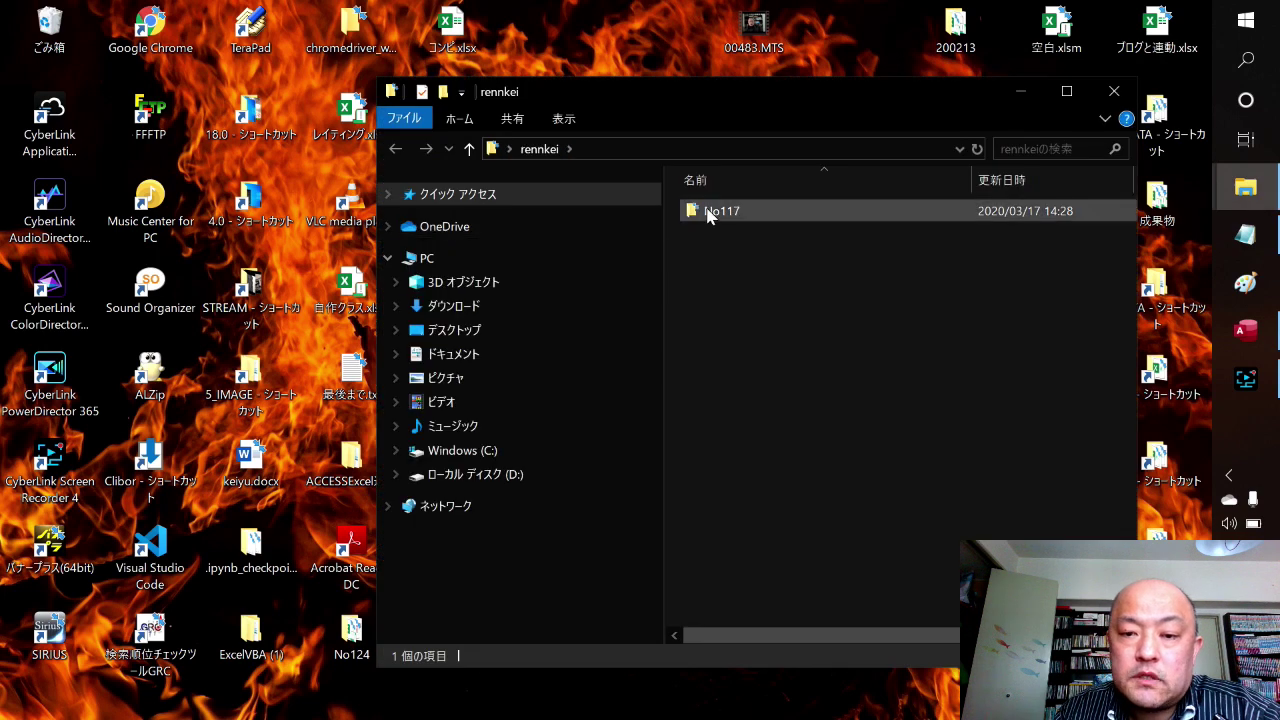
double_click(710, 213)
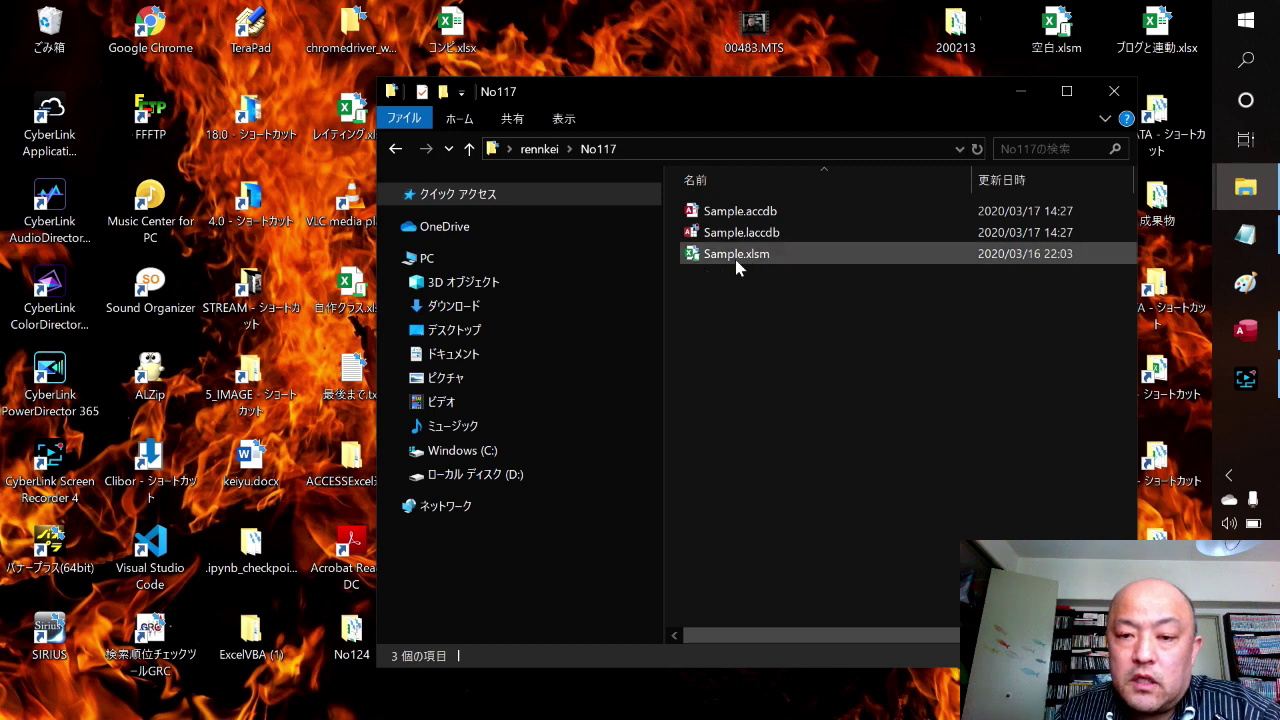
double_click(735, 256)
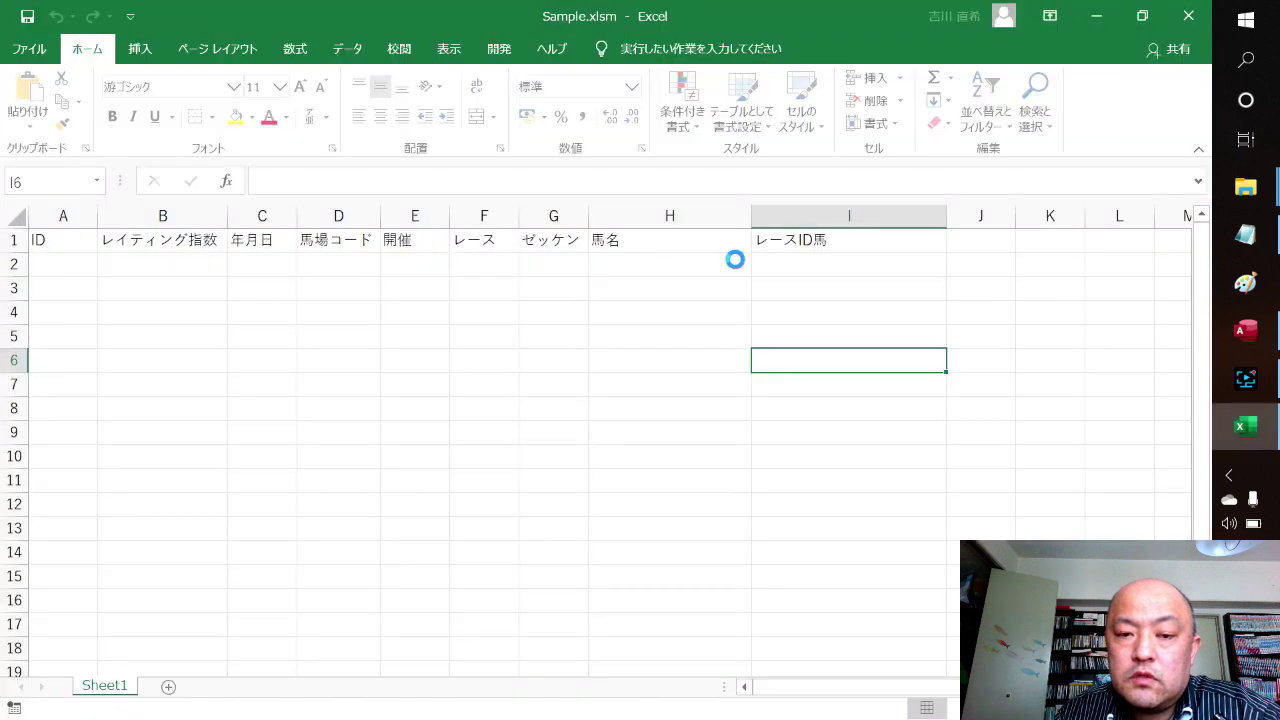
Step: Preview and close the フォーム起動 search form, then bring up the Sample Access database
left_click(1015, 243)
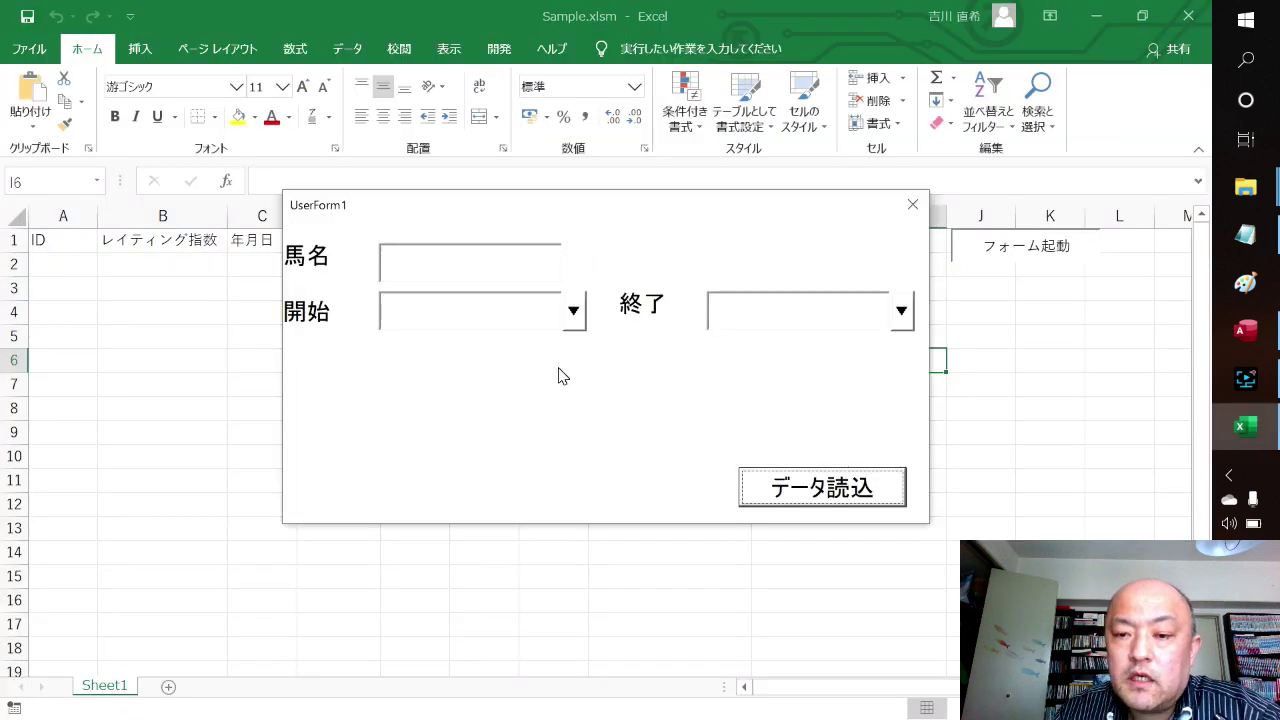
left_click(911, 205)
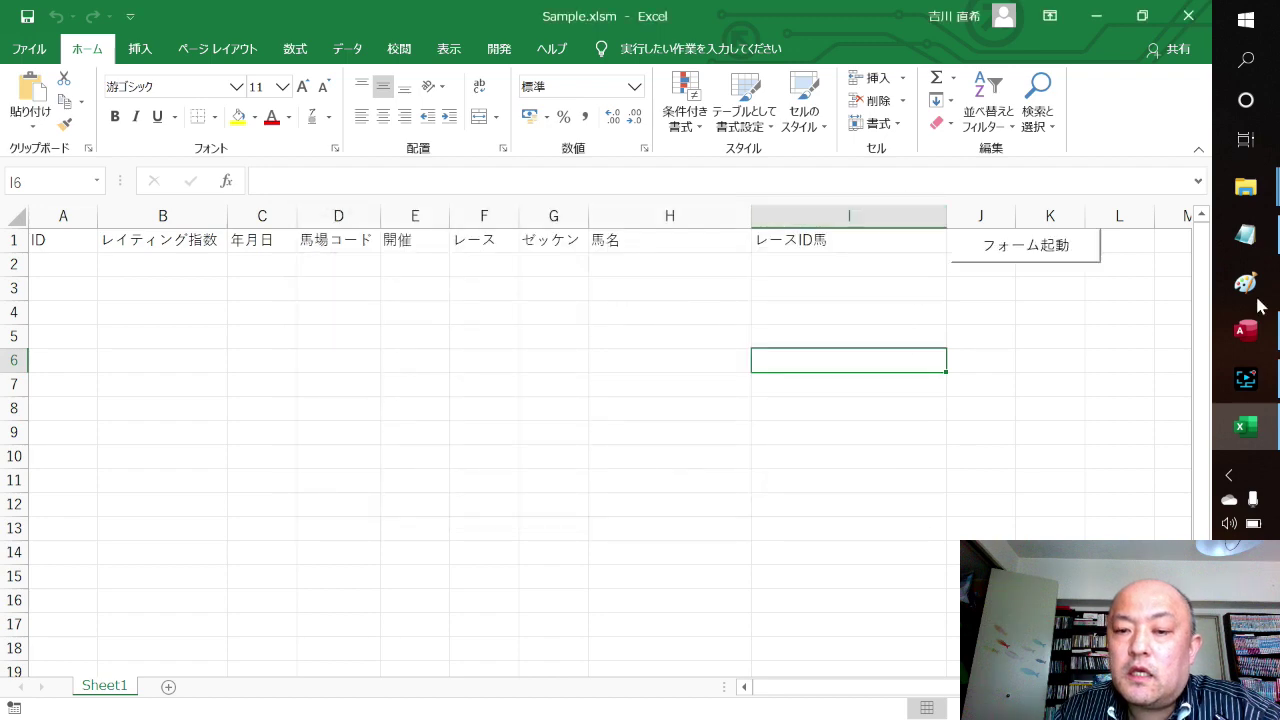
left_click(1243, 335)
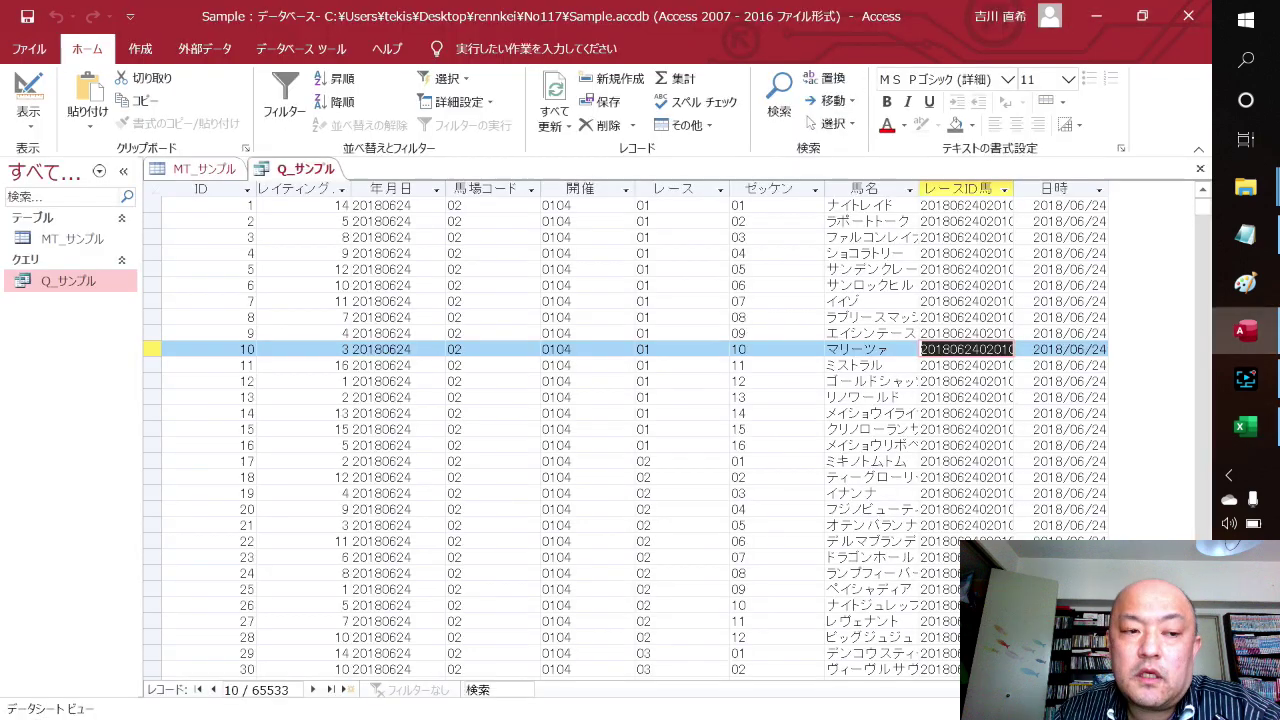
Step: Open the MT_サンプル table to inspect its raw race records, including record 7's 馬場コード
left_click(85, 247)
double_click(85, 253)
left_click(449, 300)
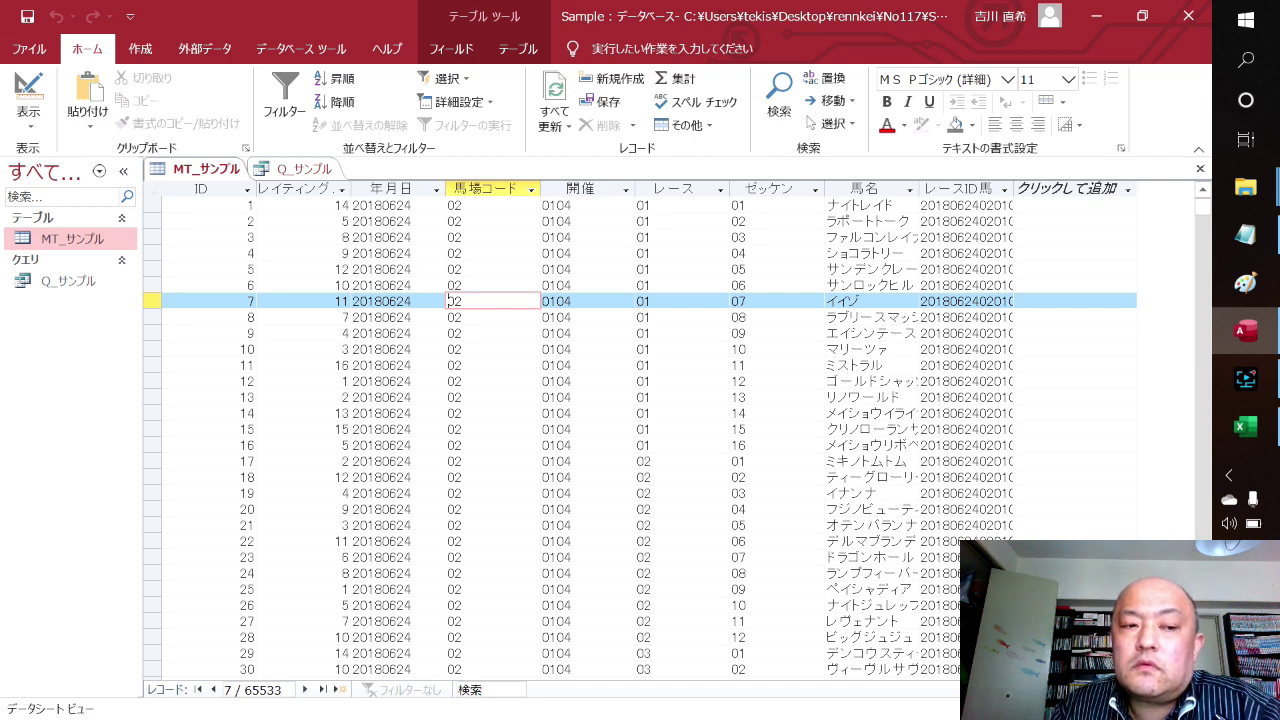
double_click(68, 281)
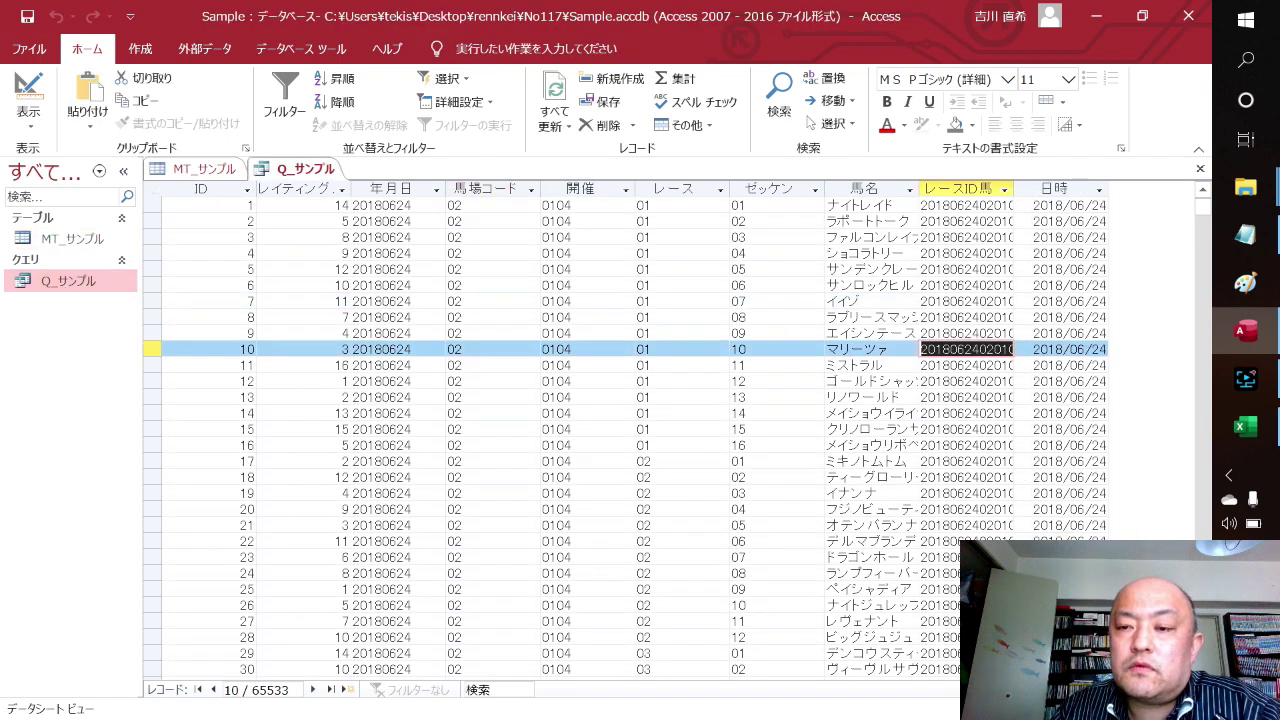
Step: Check the 日時 date values, such as 2018/06/24, in the Q_サンプル query datasheet
left_click(1087, 237)
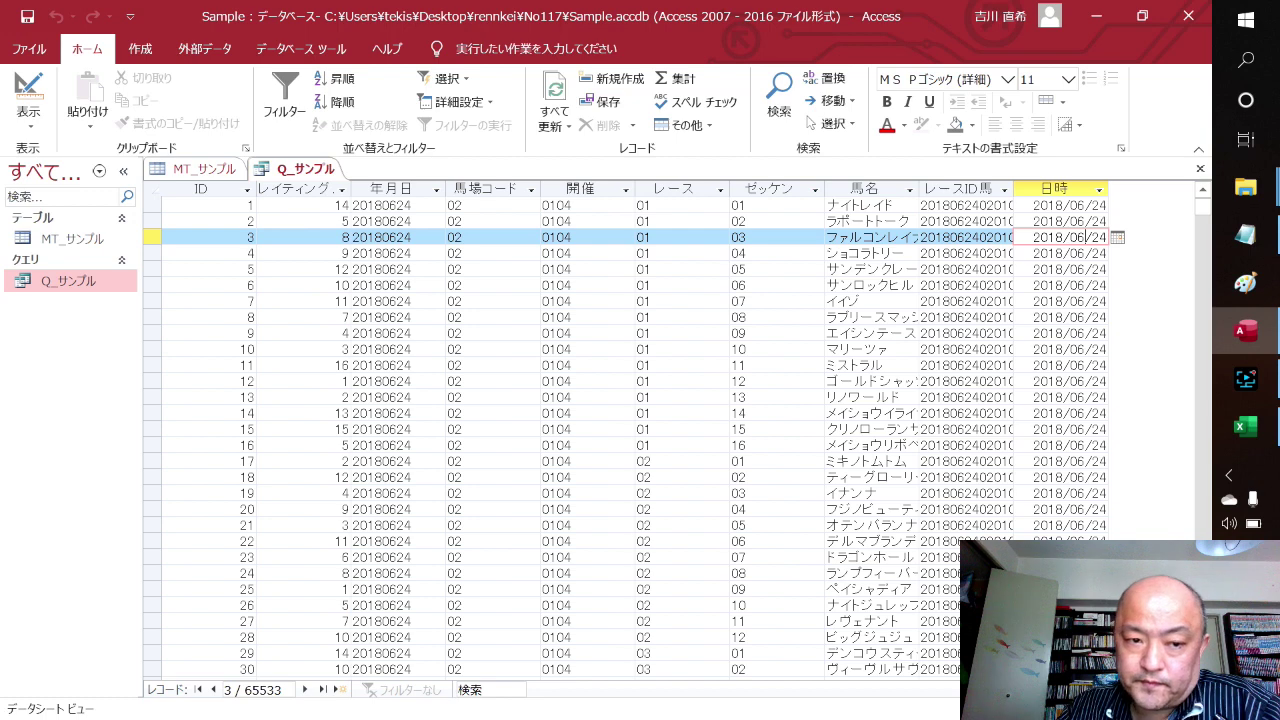
right_click(300, 176)
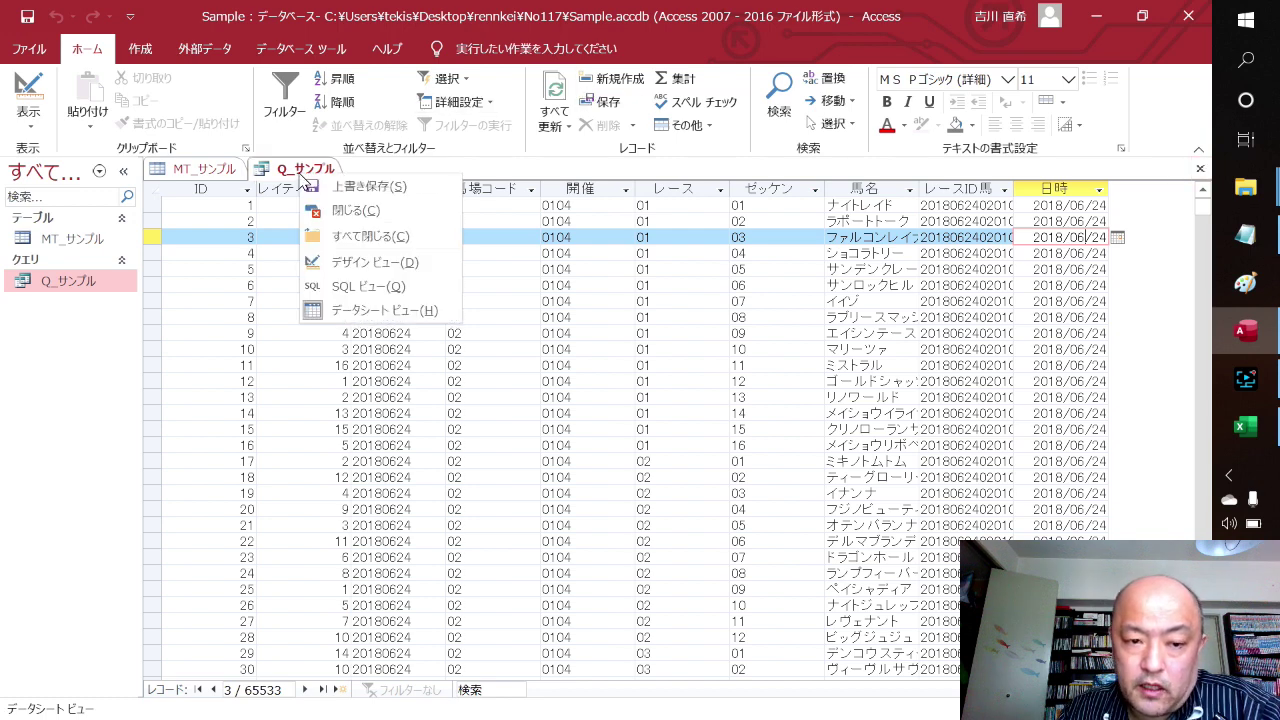
Step: View the 日時 field's full expression in Q_サンプル Design View via Zoom, then return to Excel
left_click(352, 266)
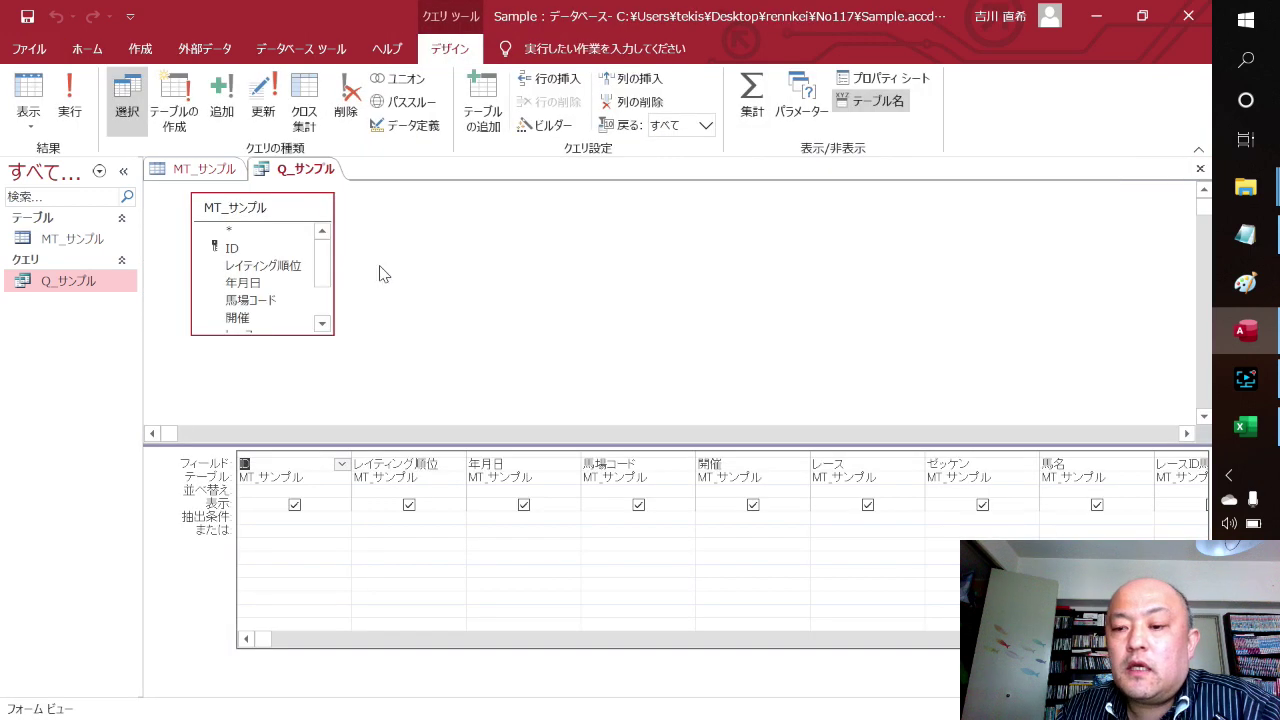
scroll(600, 500, "right", 5)
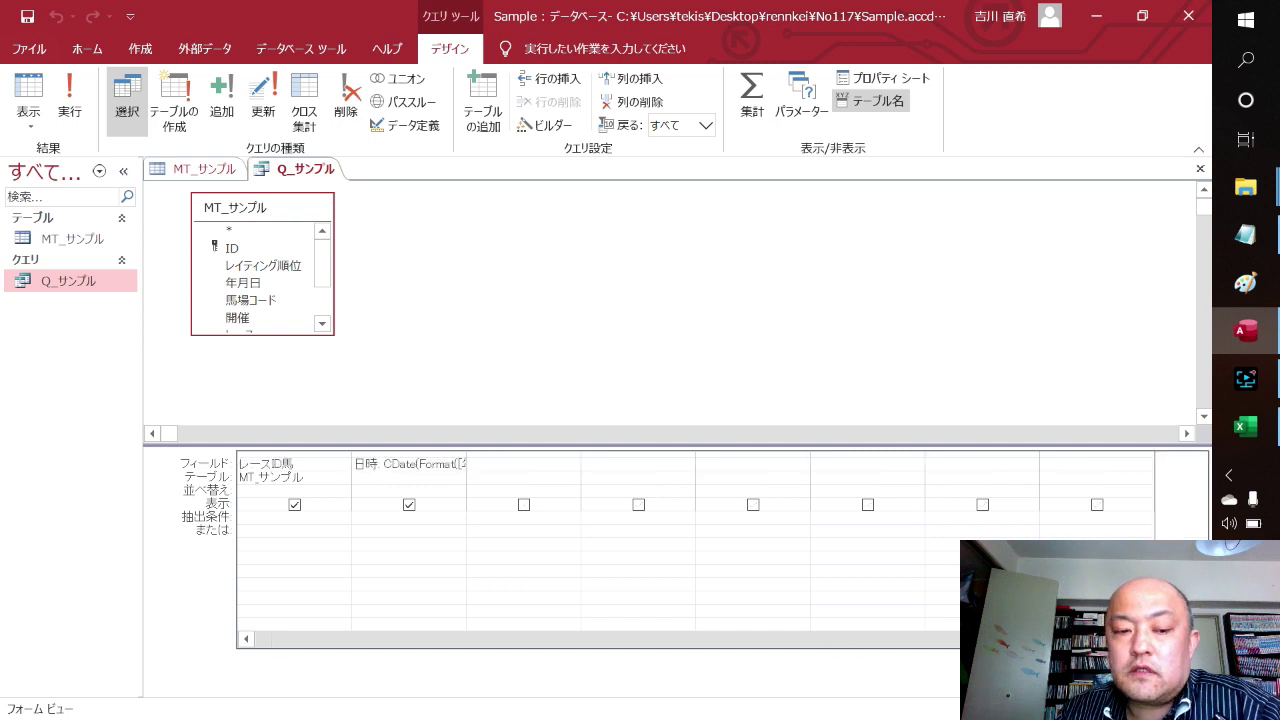
left_click(394, 464)
right_click(400, 470)
left_click(470, 648)
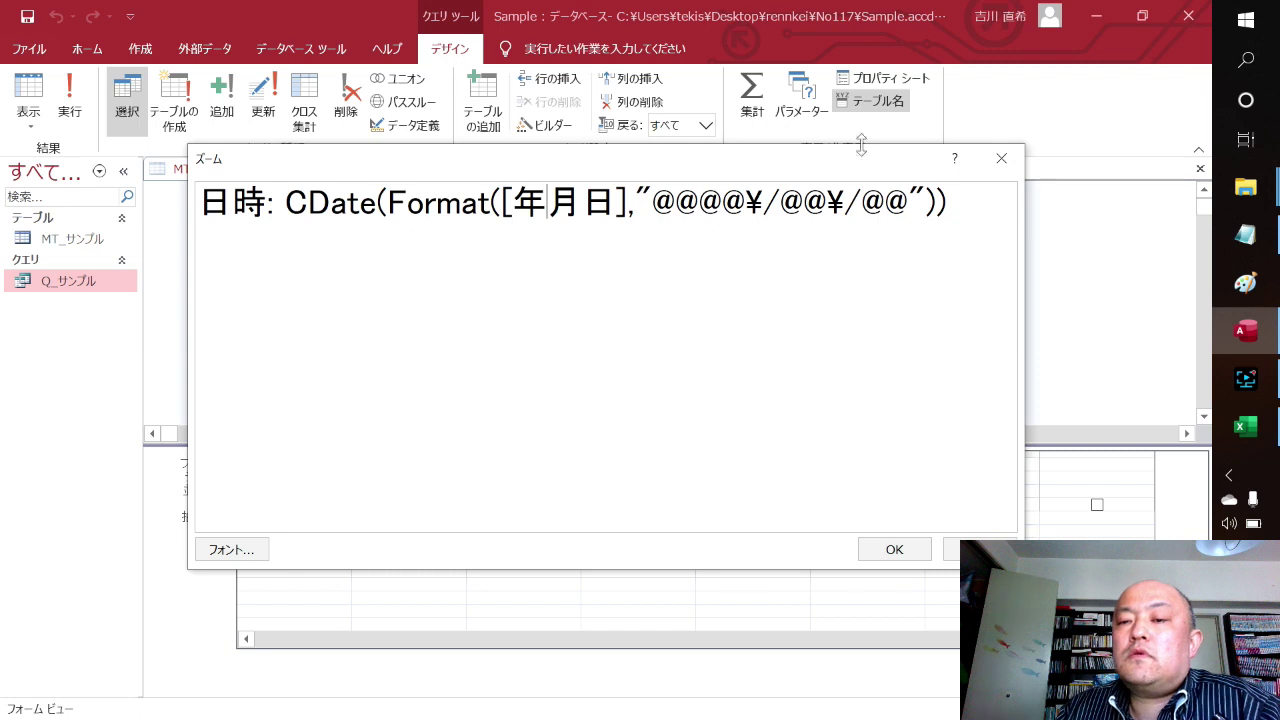
left_click(1003, 161)
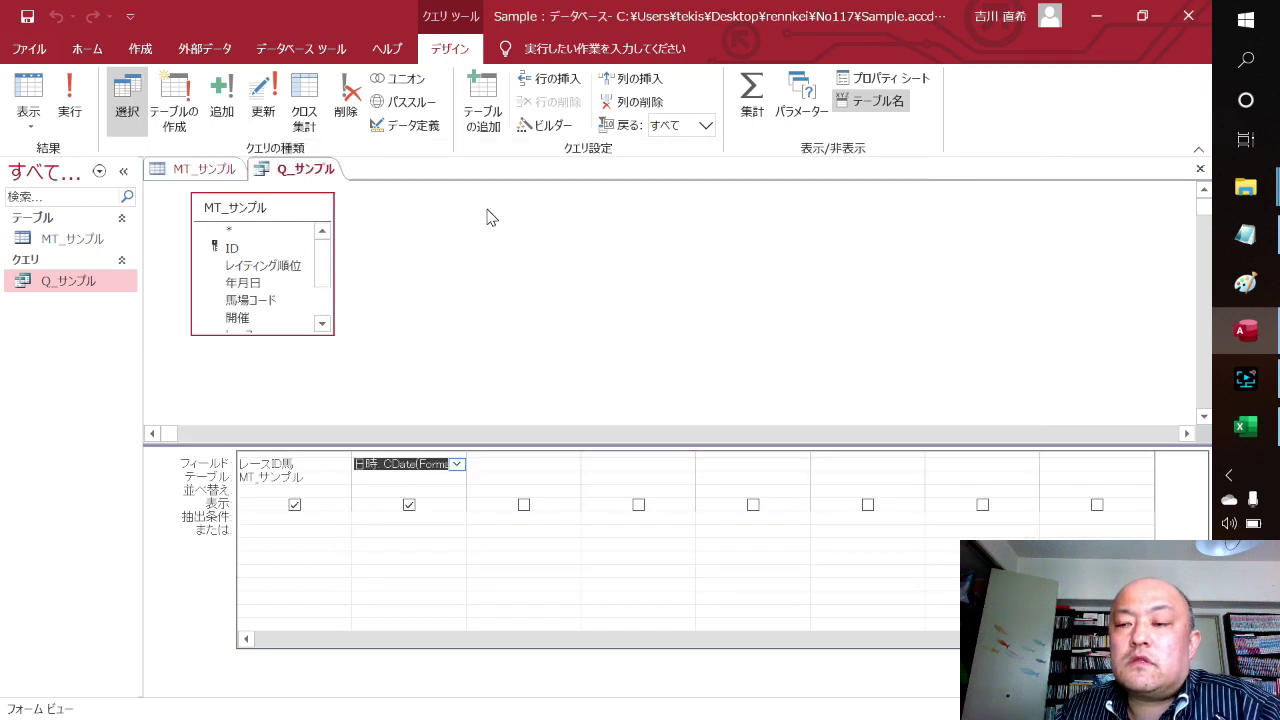
left_click(1245, 426)
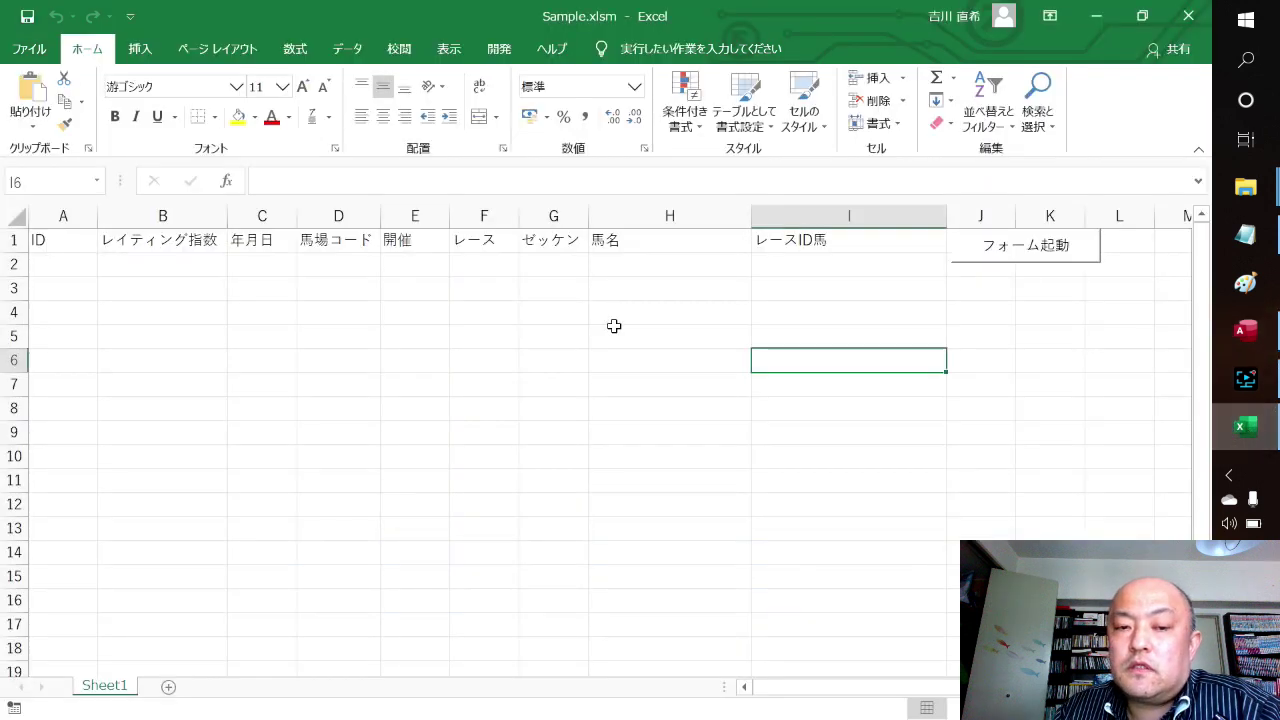
Step: Open the search form and set the start date to 2019/03/01
left_click(991, 258)
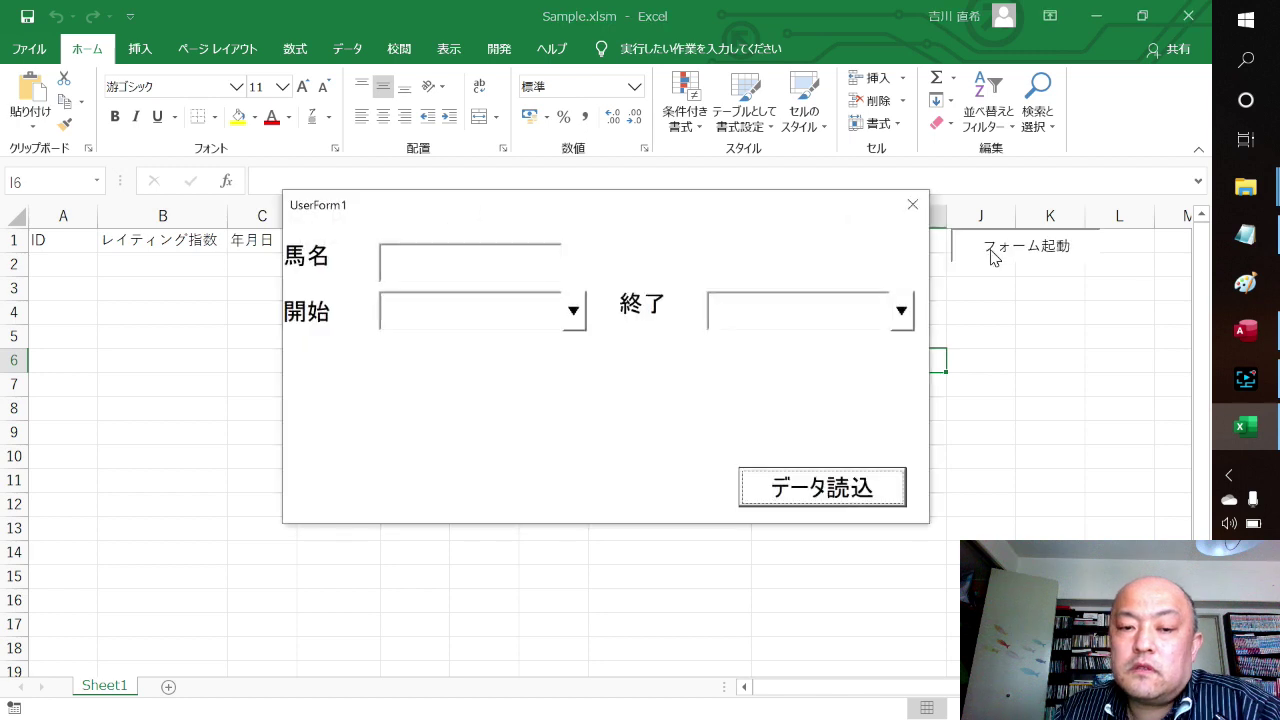
left_click(574, 325)
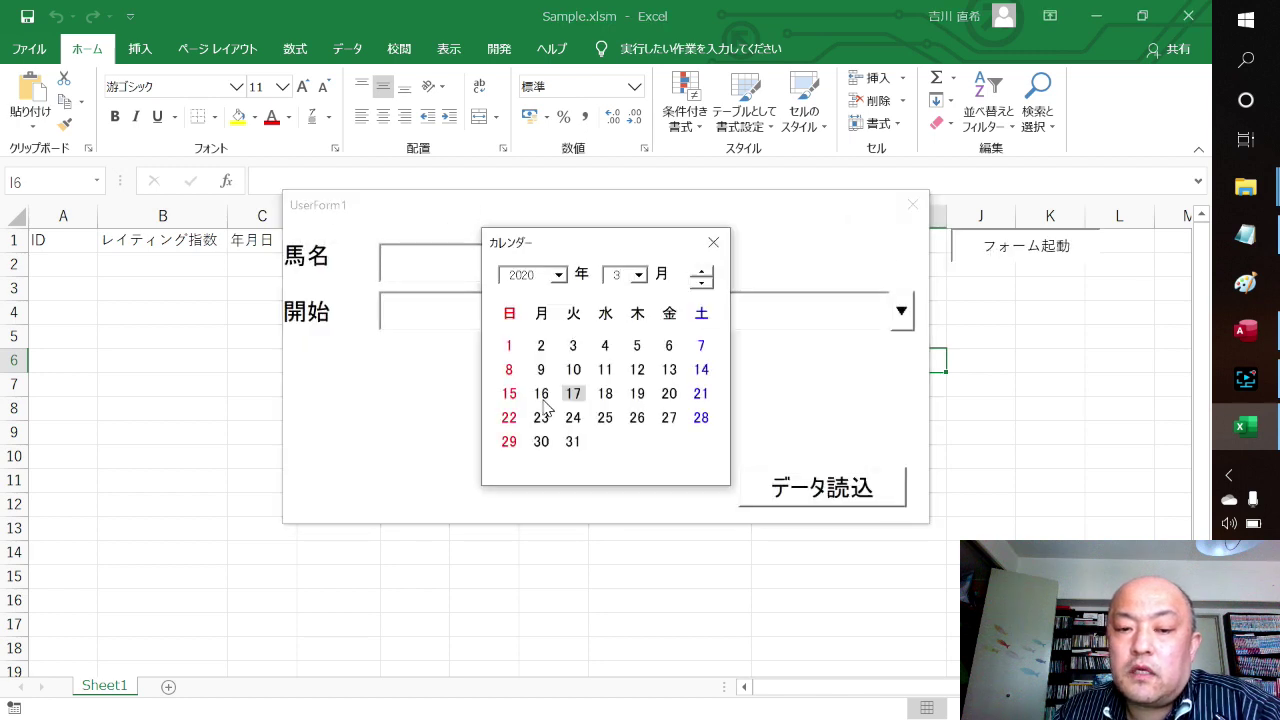
left_click(558, 275)
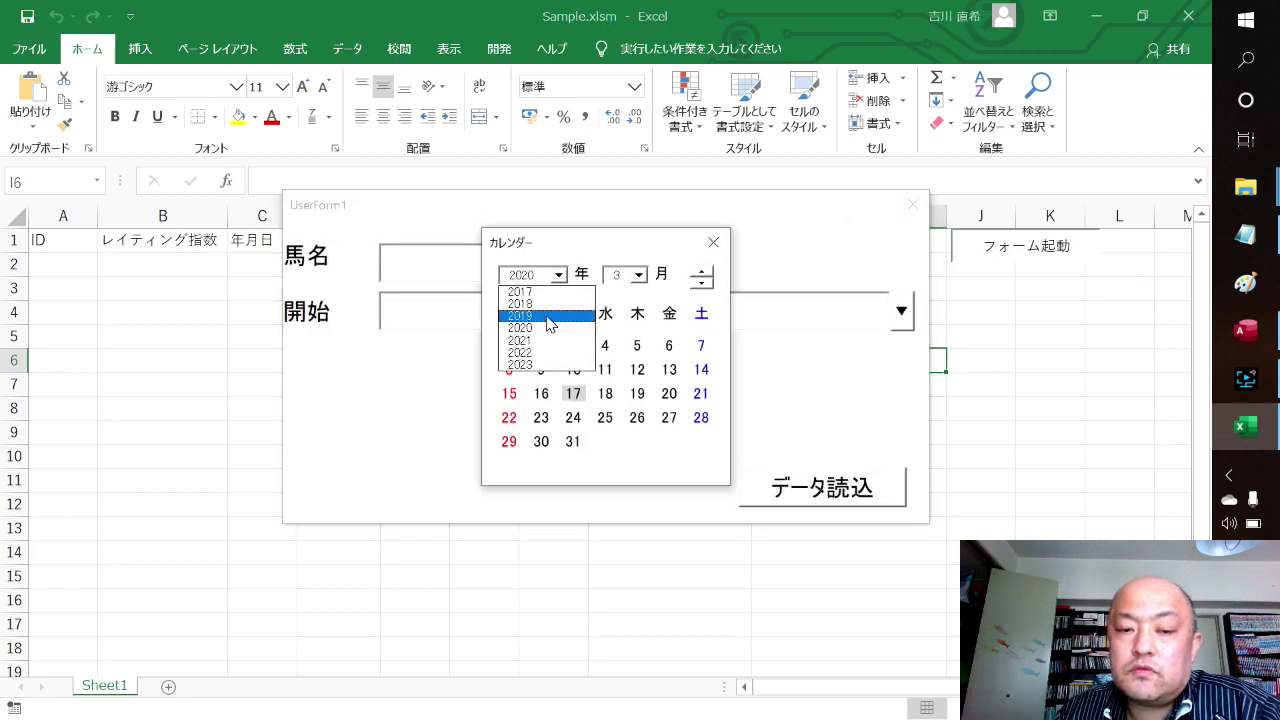
left_click(549, 316)
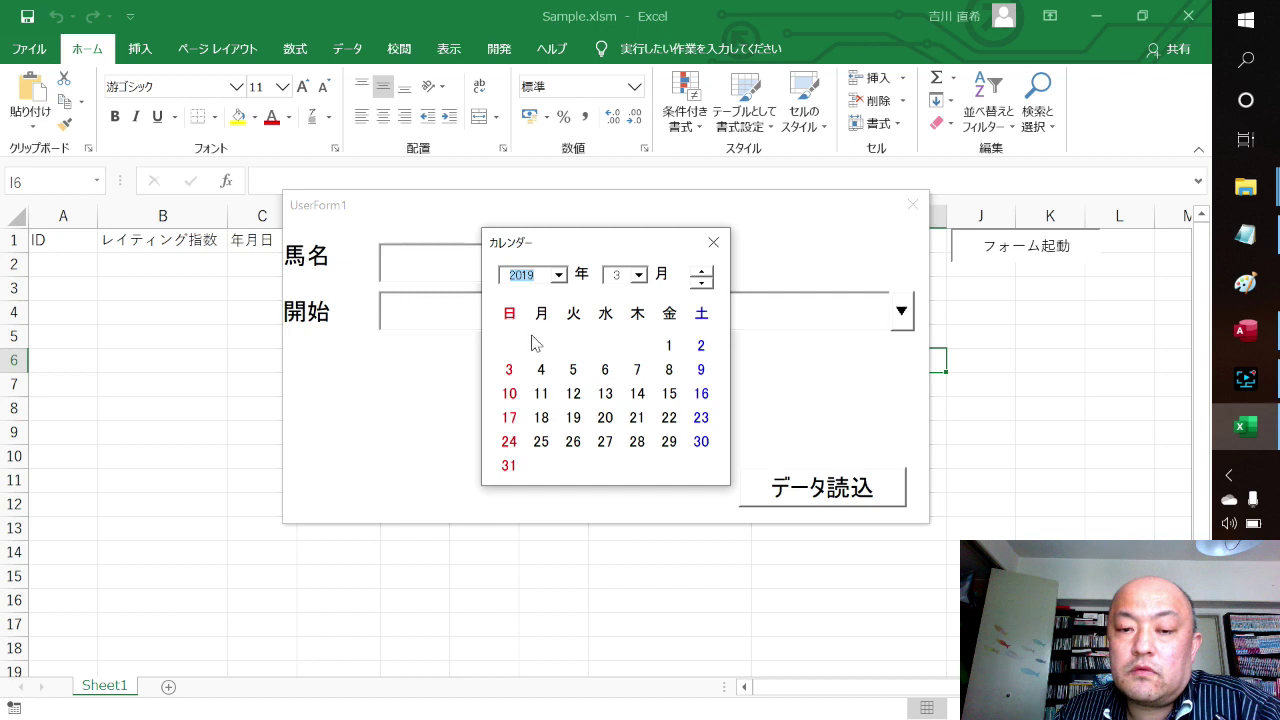
left_click(669, 347)
Step: Set the end date to 2019/03/31 and load the matching race records into Sheet1
left_click(902, 311)
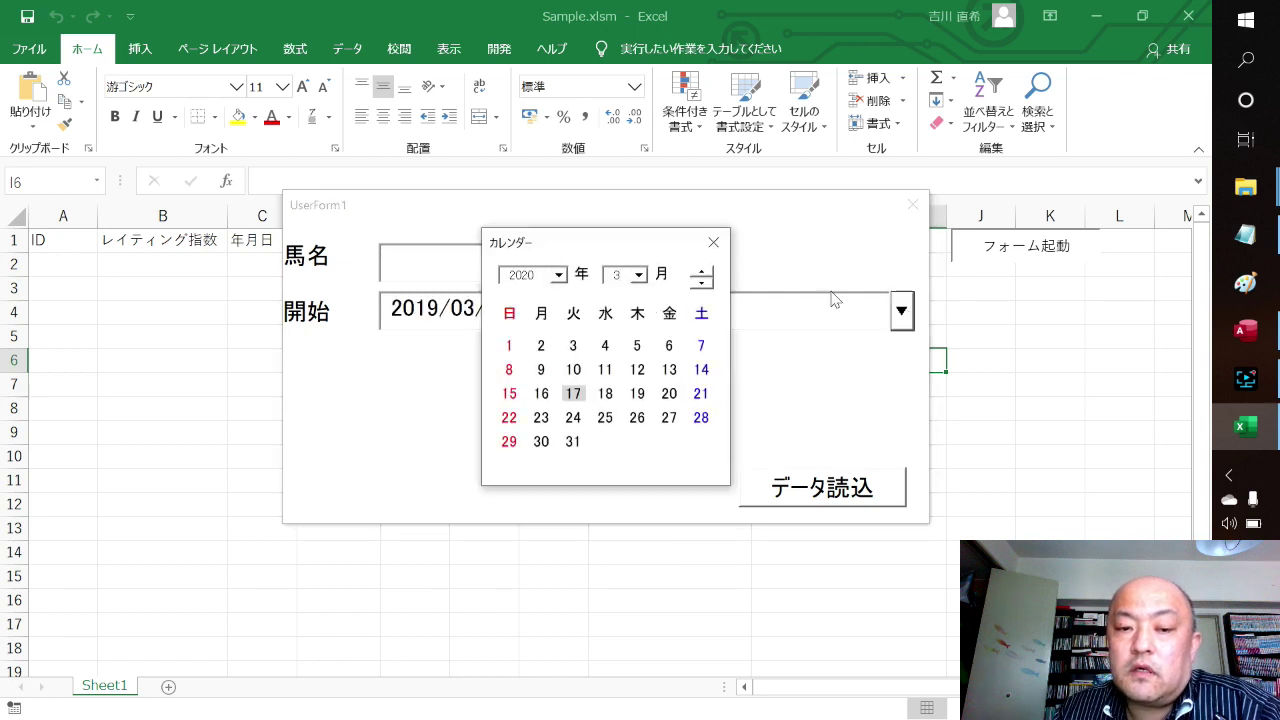
left_click(558, 275)
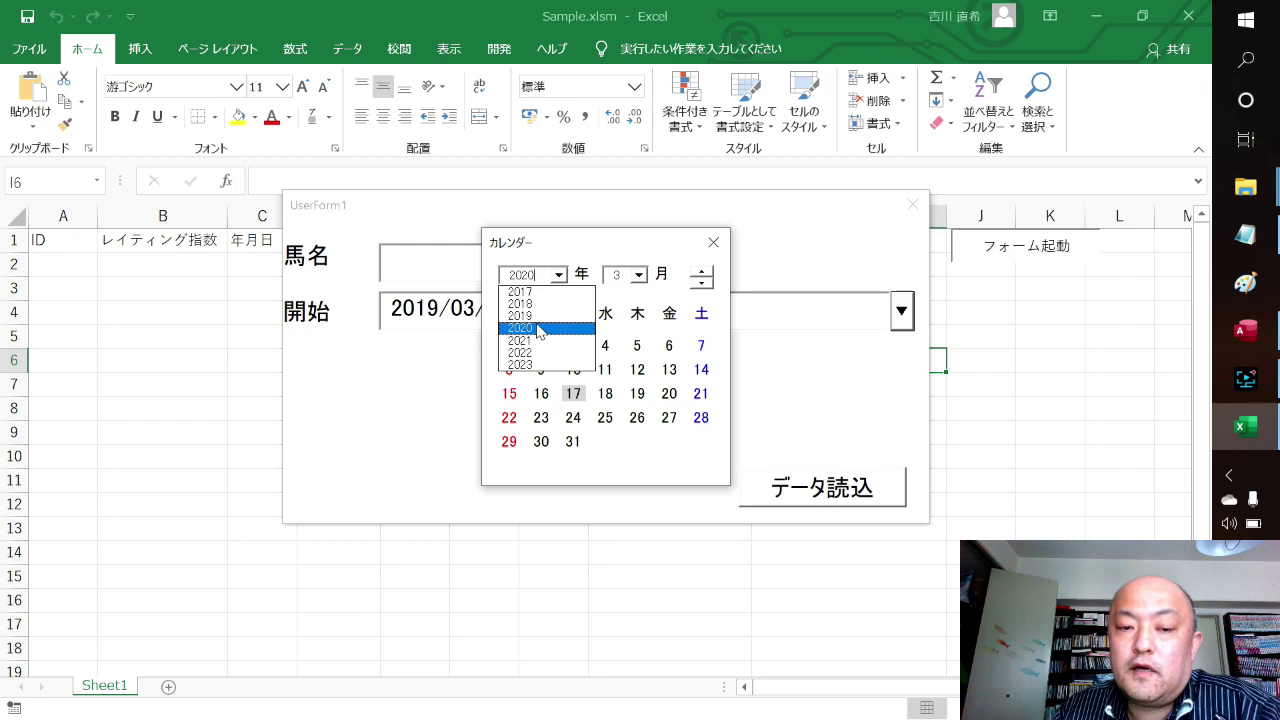
left_click(538, 316)
left_click(509, 463)
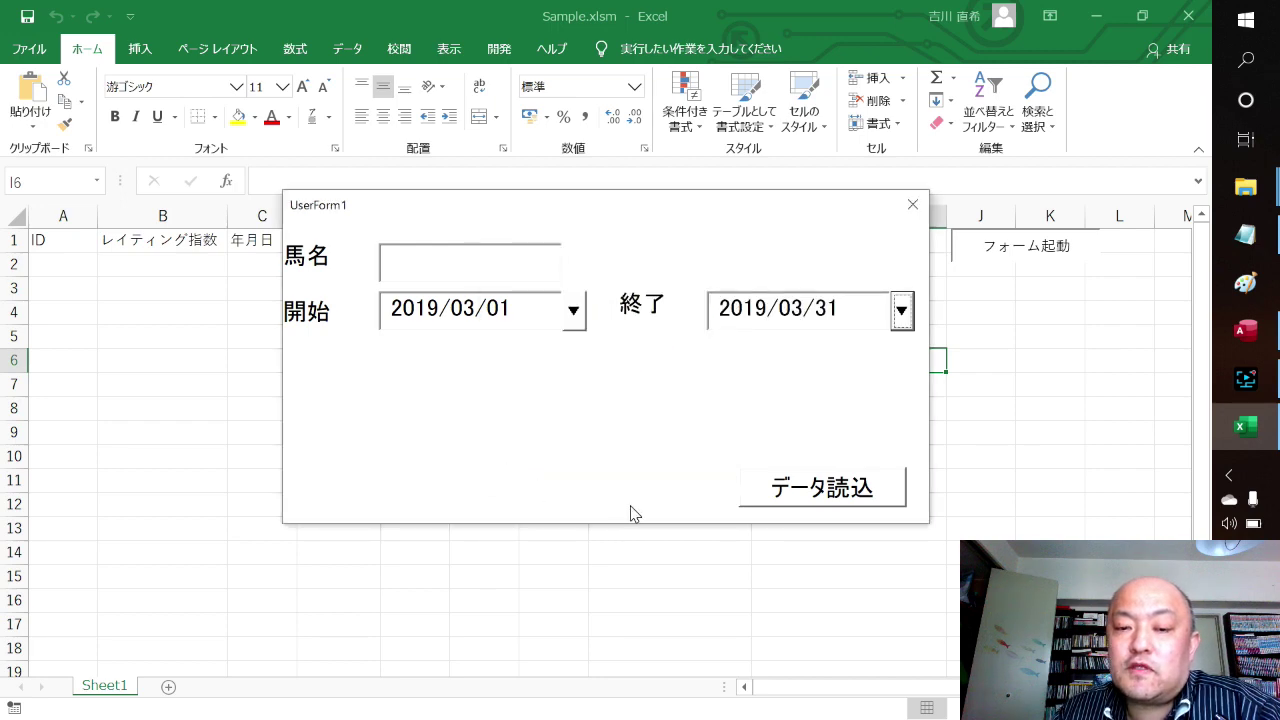
left_click(806, 488)
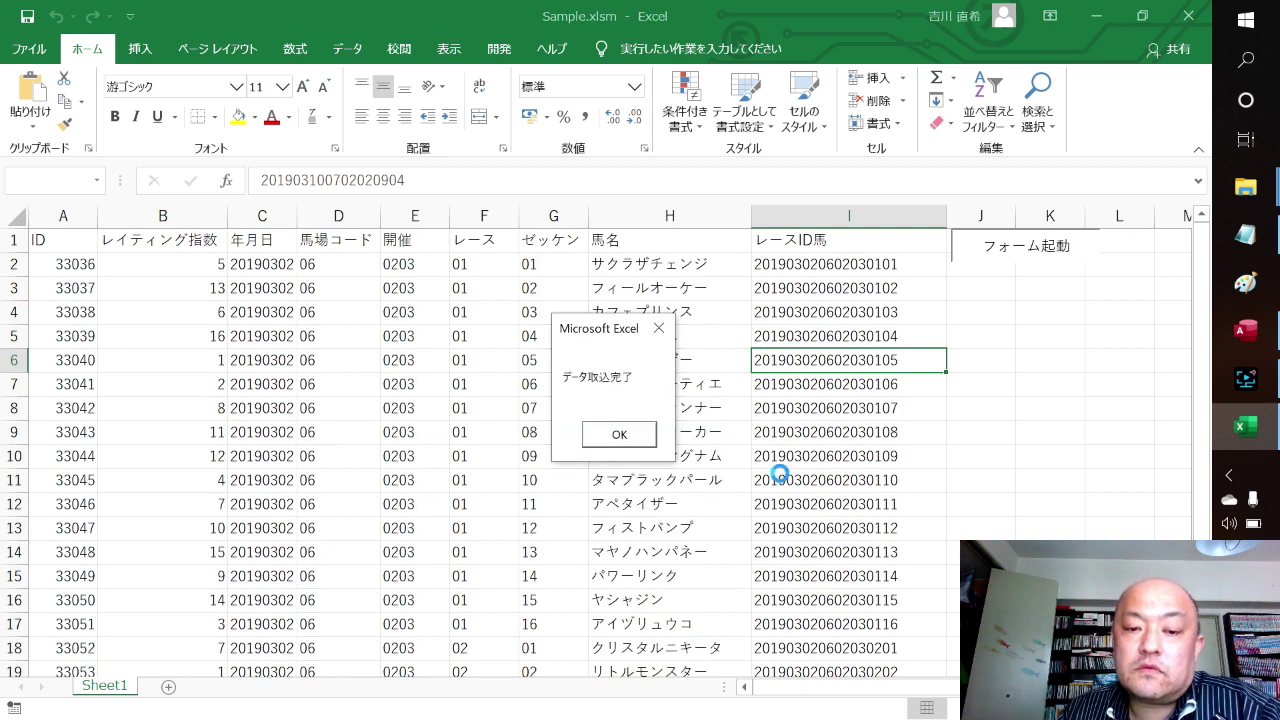
left_click(637, 436)
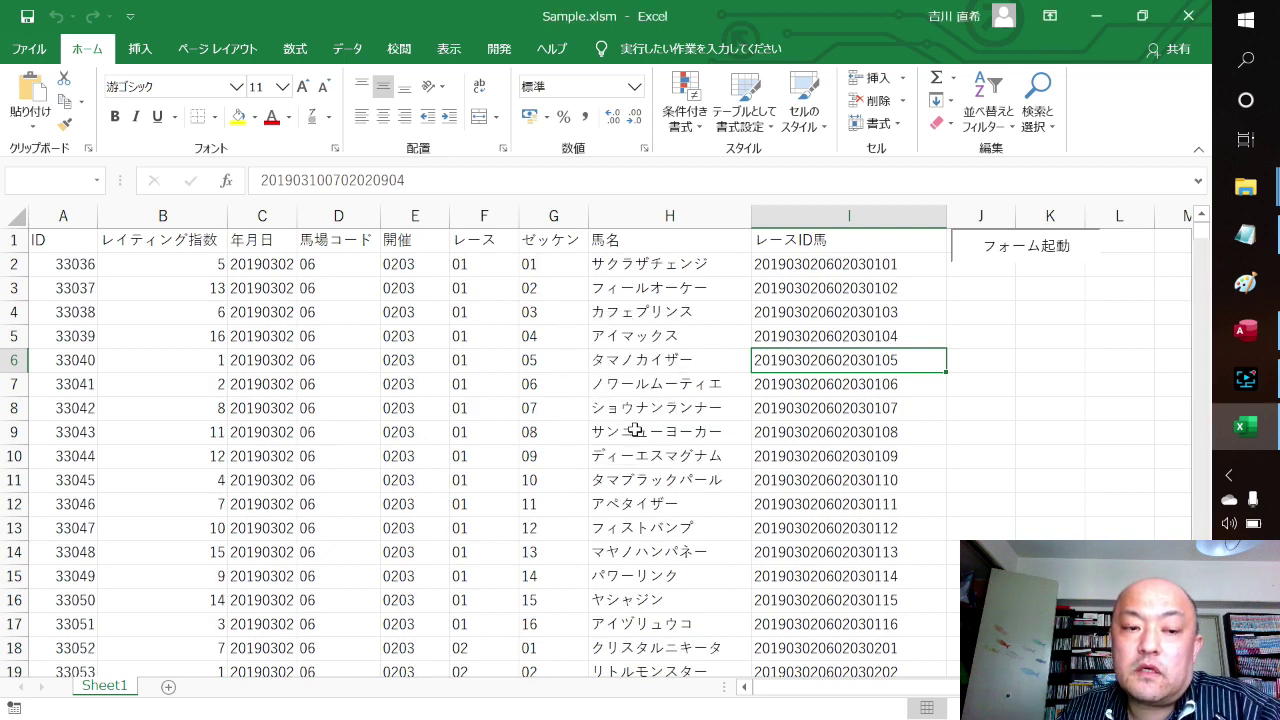
Step: Toggle filters on the header row and browse the 年月日 filter list
left_click(63, 241)
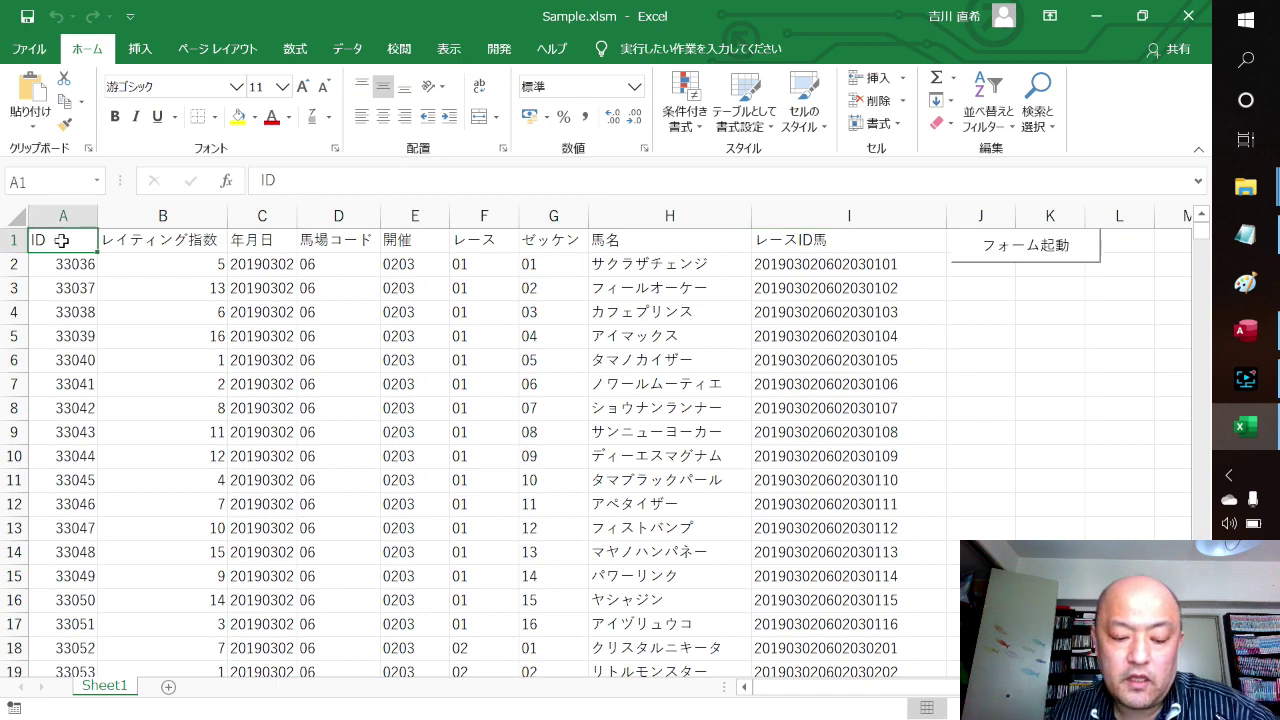
key("alt+d")
key("f")
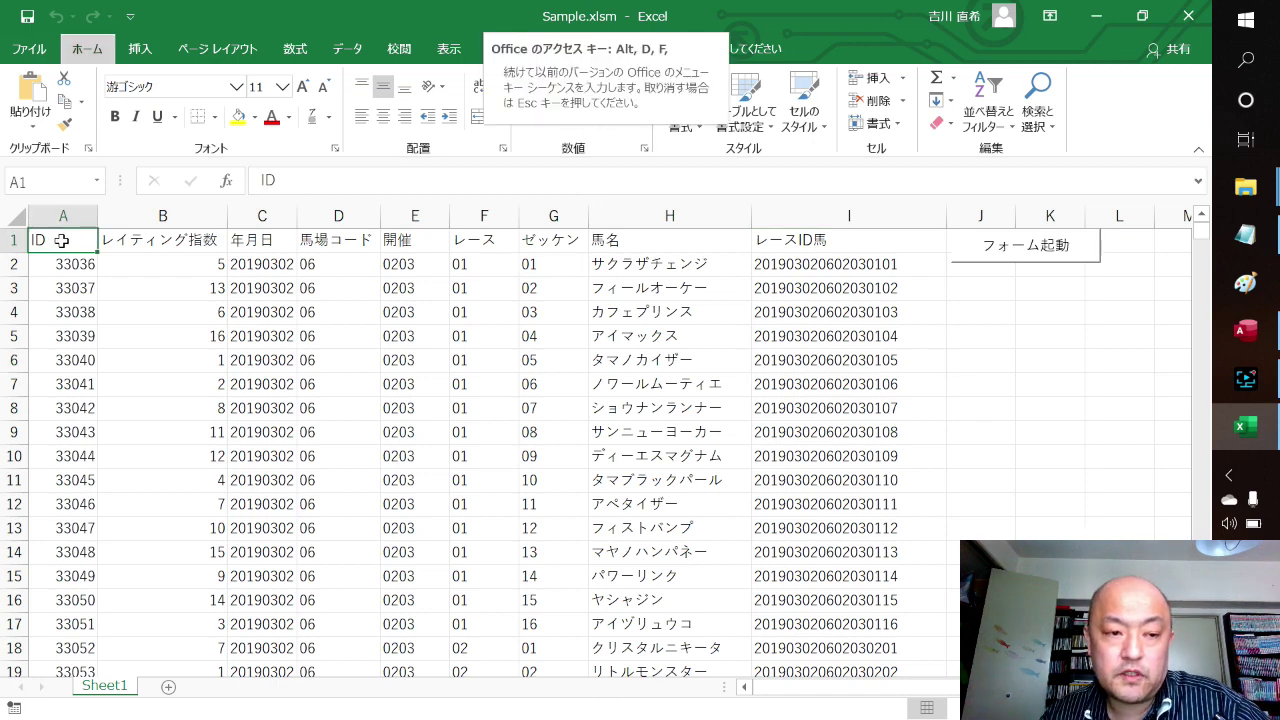
key("f")
key("alt+f")
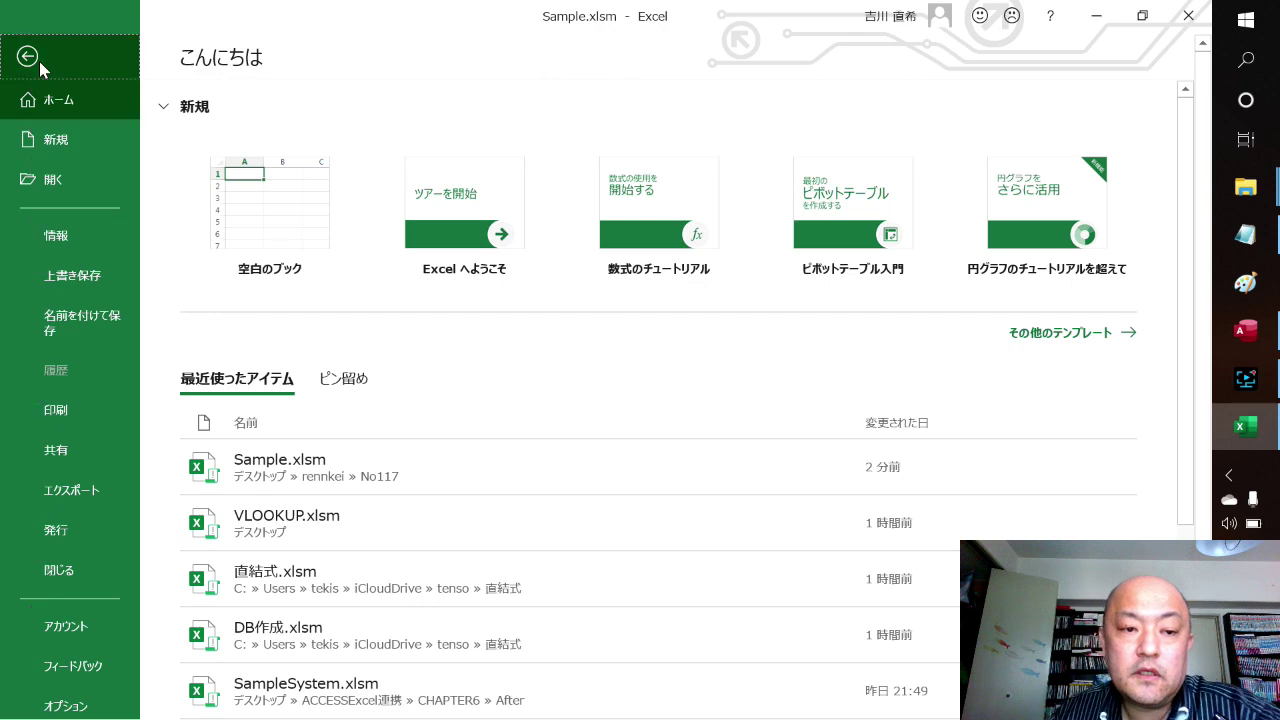
left_click(39, 61)
left_click(294, 244)
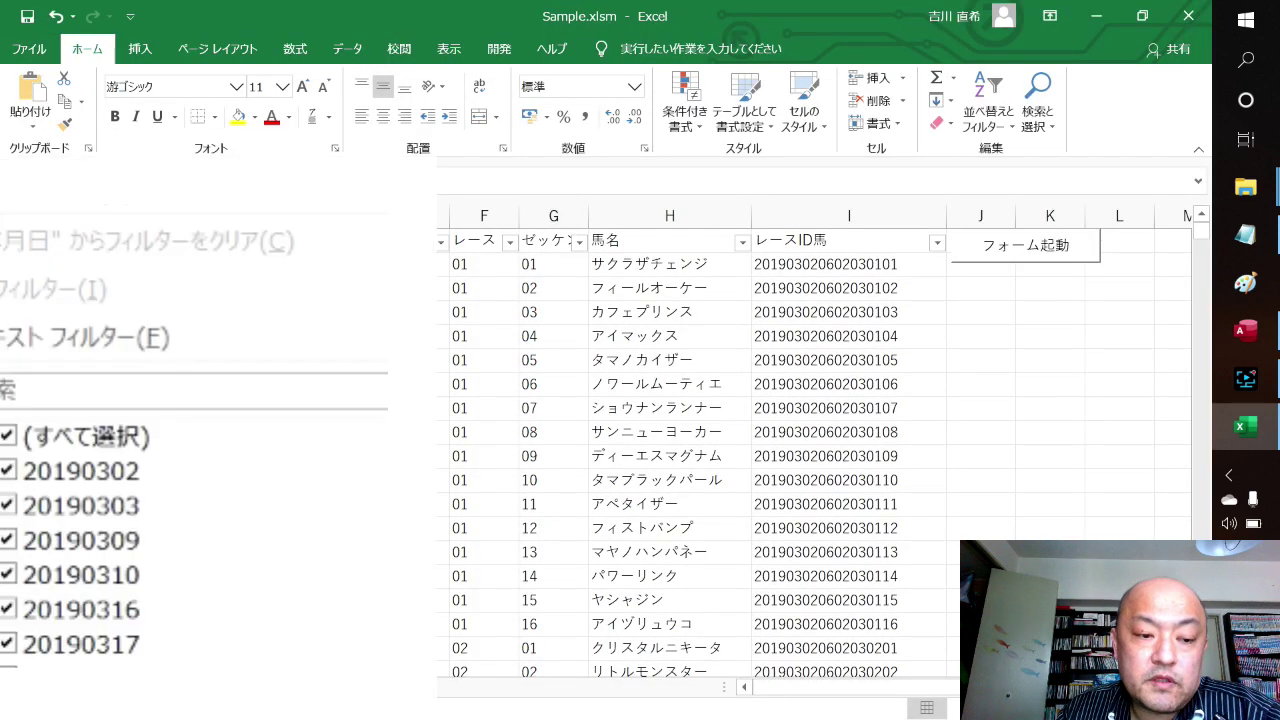
scroll(80, 540, "down", 1)
scroll(80, 540, "up", 1)
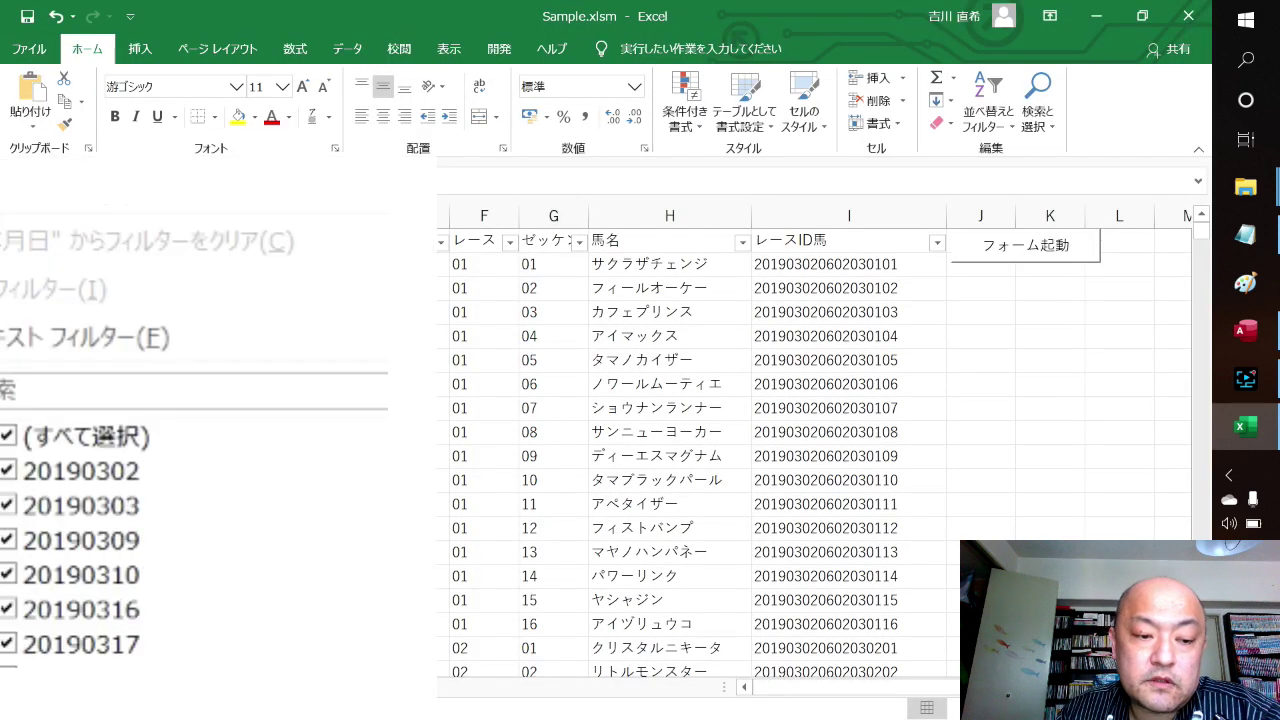
scroll(80, 540, "down", 1)
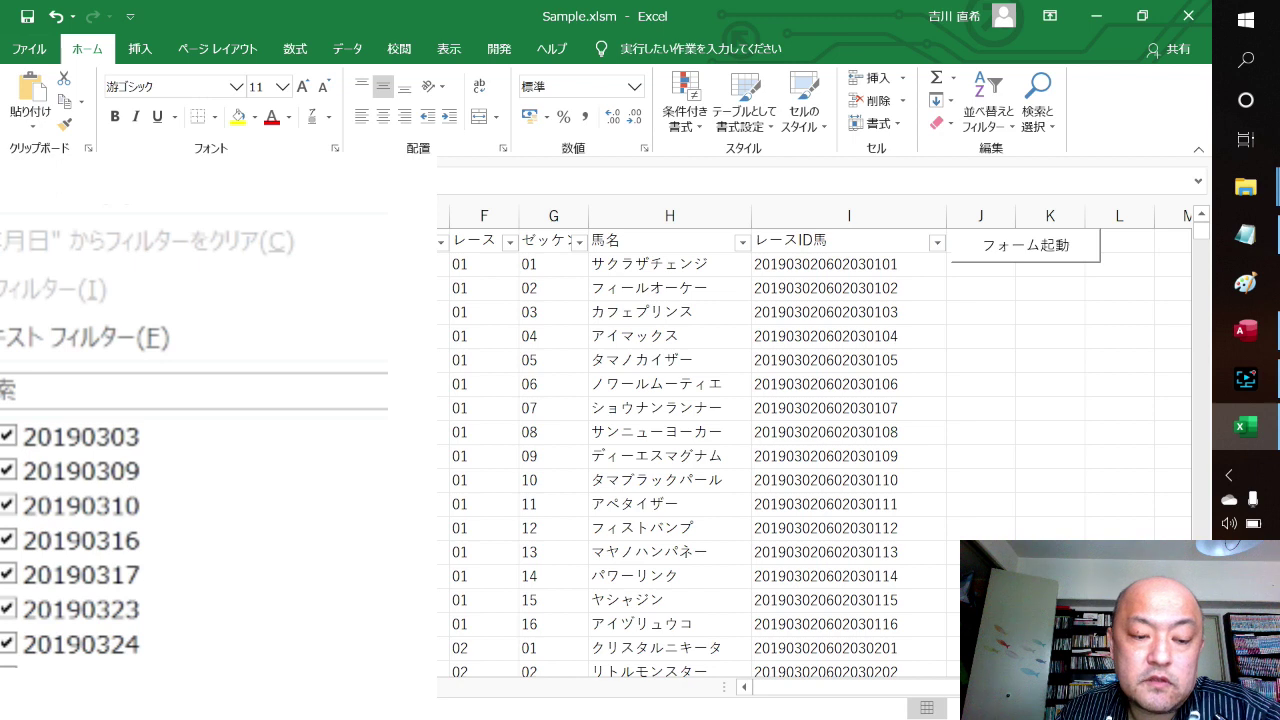
Step: Select and copy the horse name サンニューヨーカー from cell H9
left_click(440, 384)
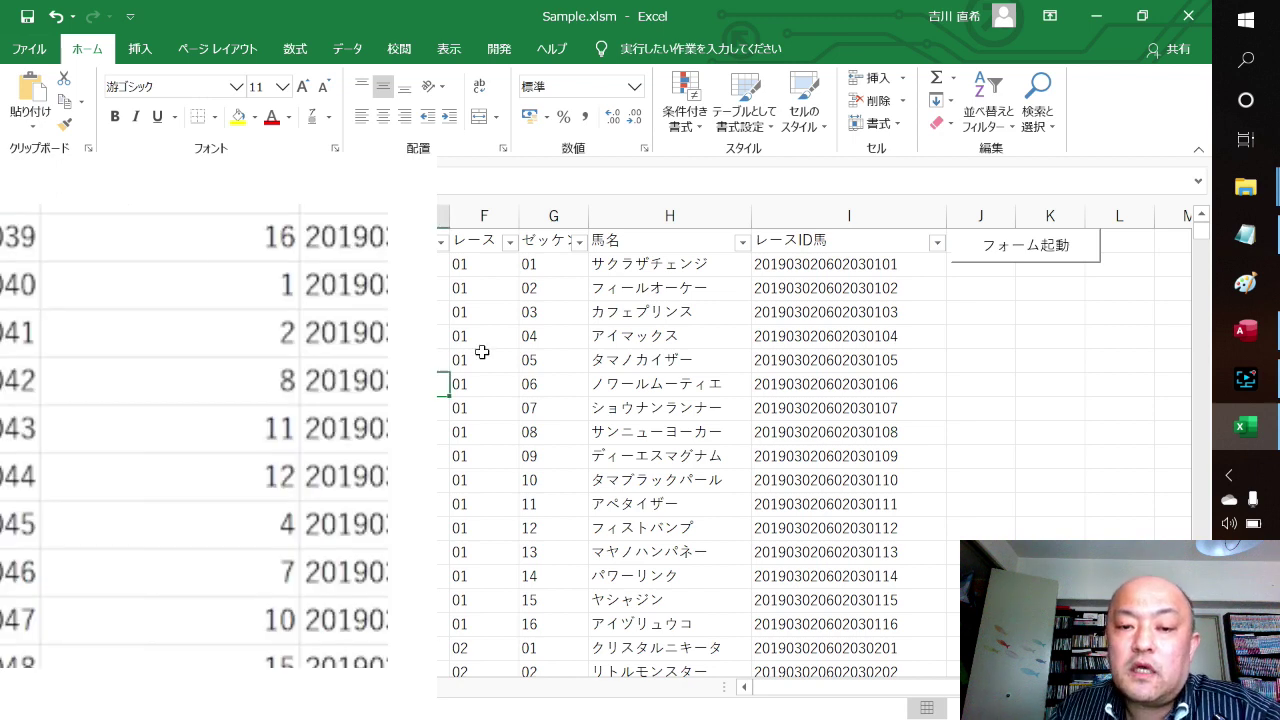
scroll(705, 295, "down", 2)
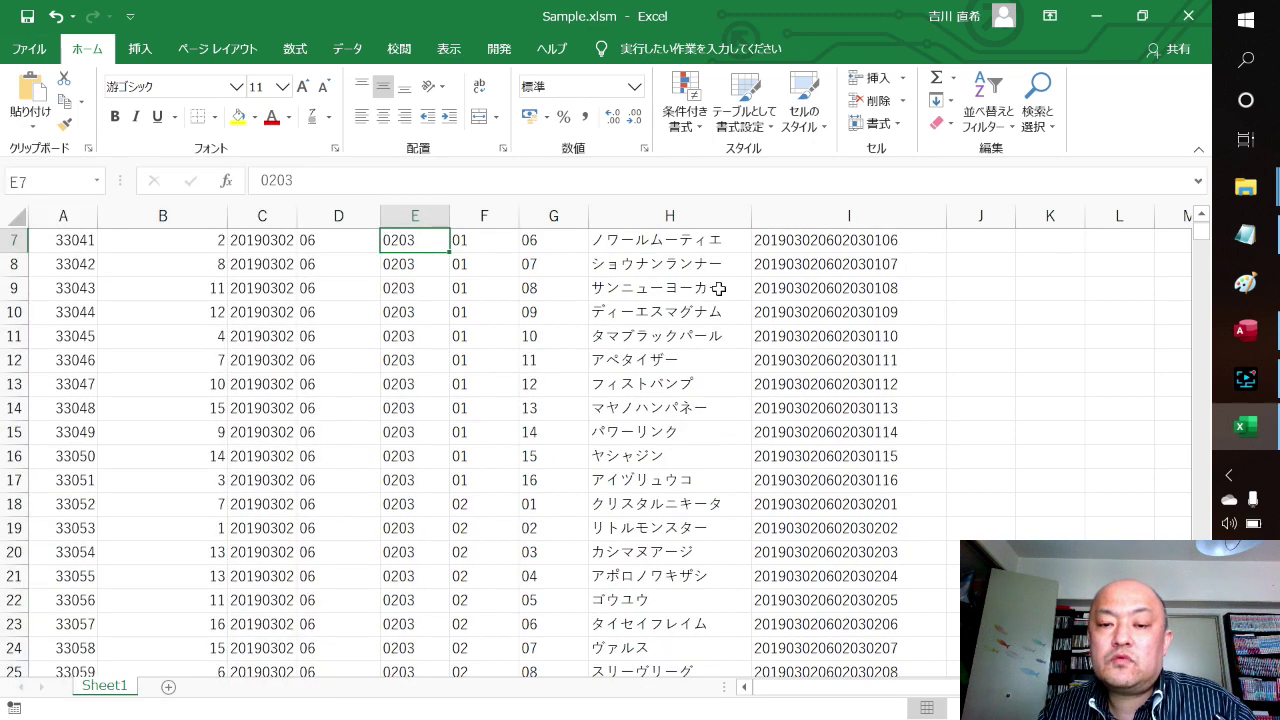
left_click(715, 289)
key("F2")
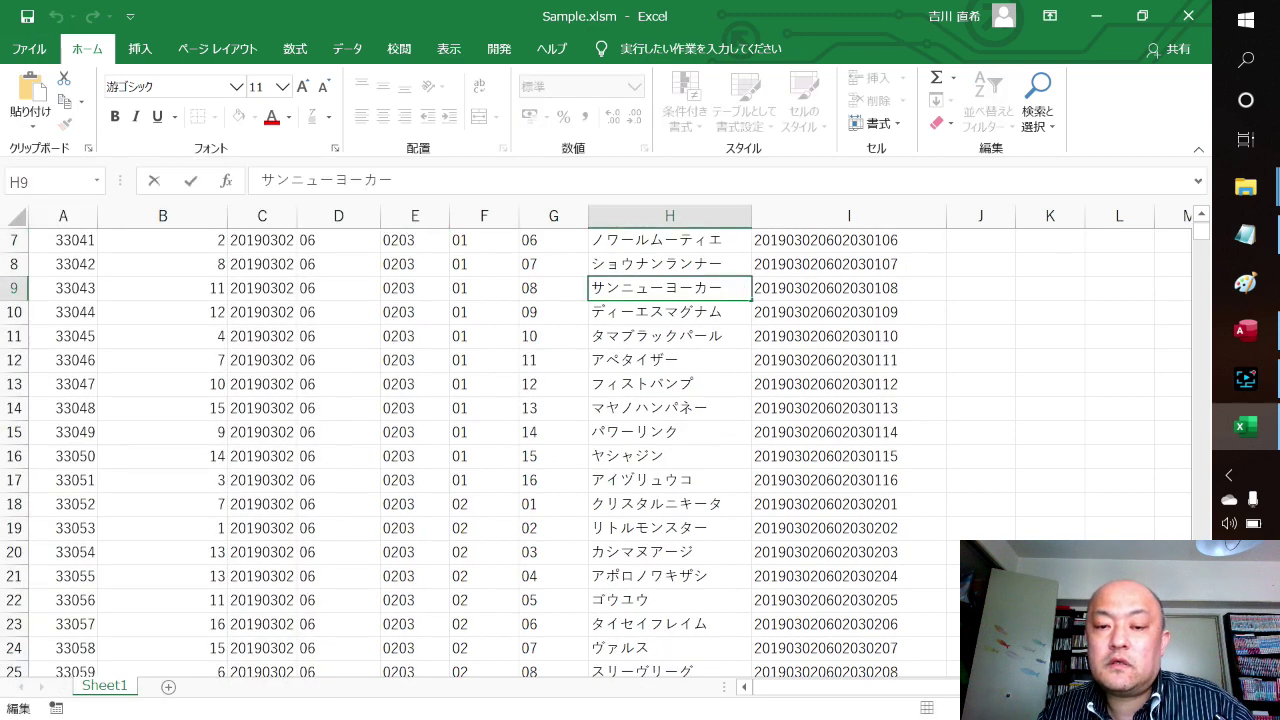
left_click_drag(724, 288, 591, 288)
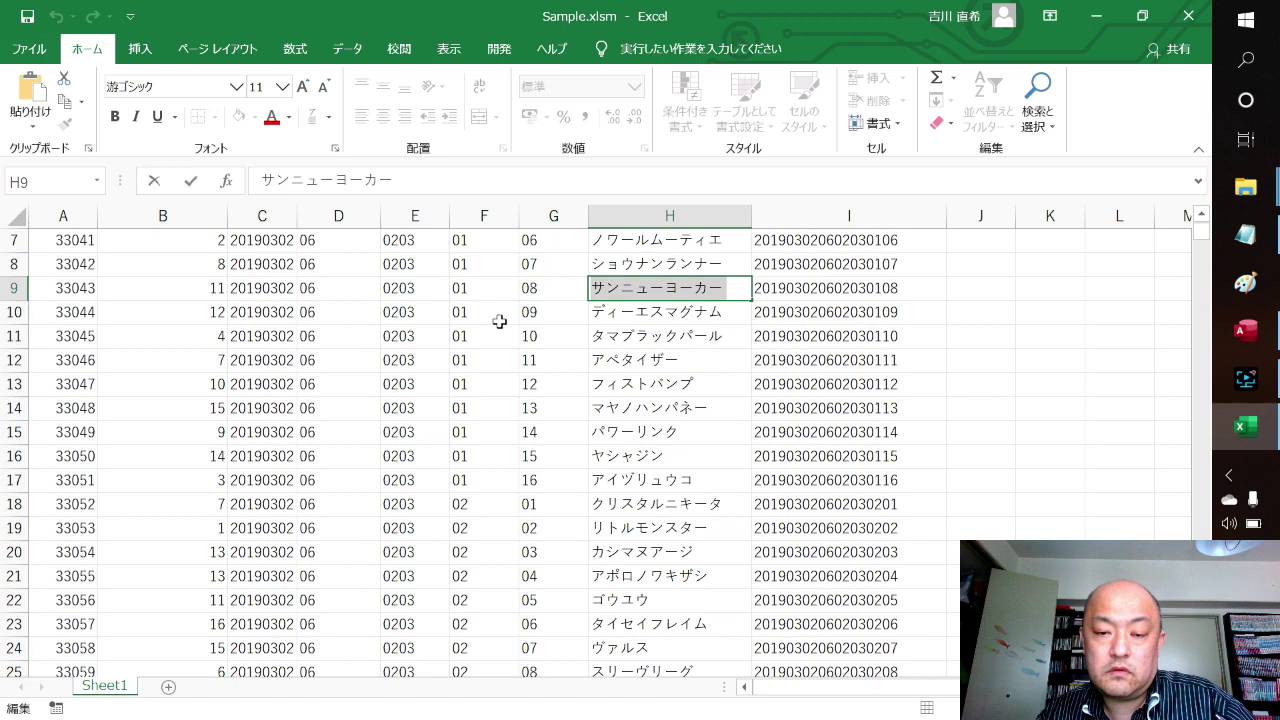
left_click(606, 356)
key("alt+Tab")
key("alt+Tab")
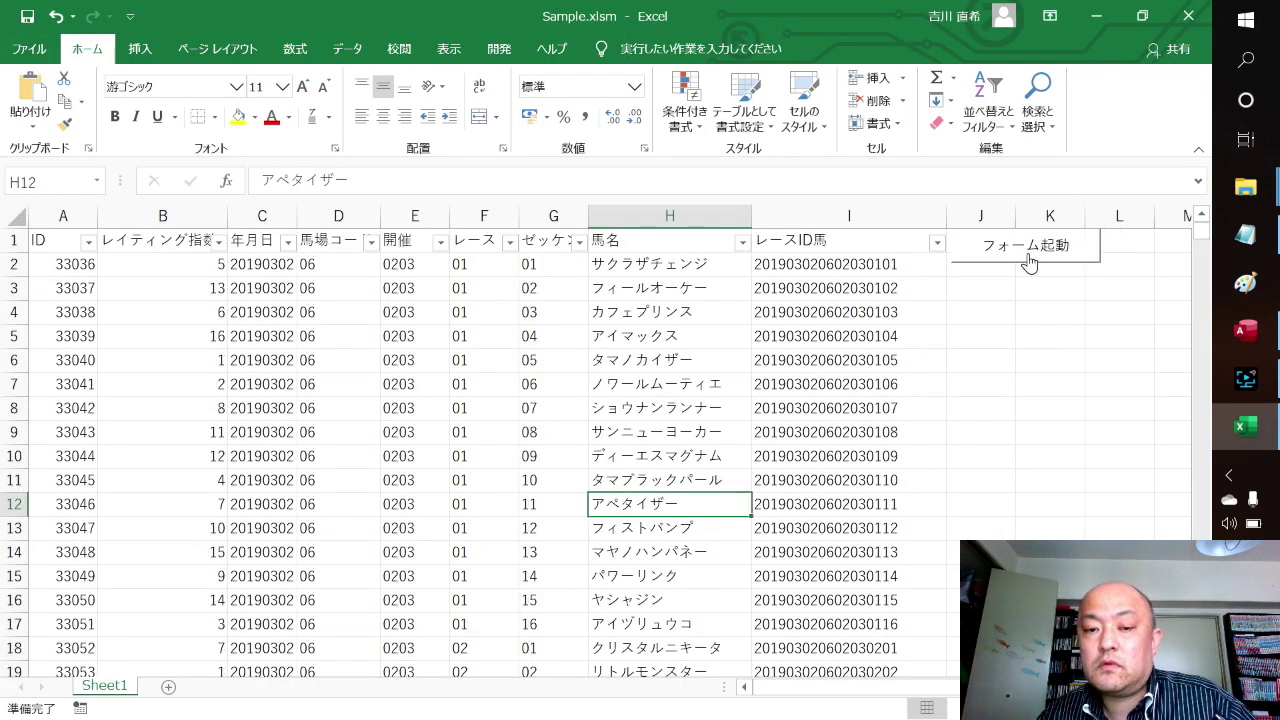
Step: Load the rows matching horse name サンニューヨーカー through the form
left_click(1025, 261)
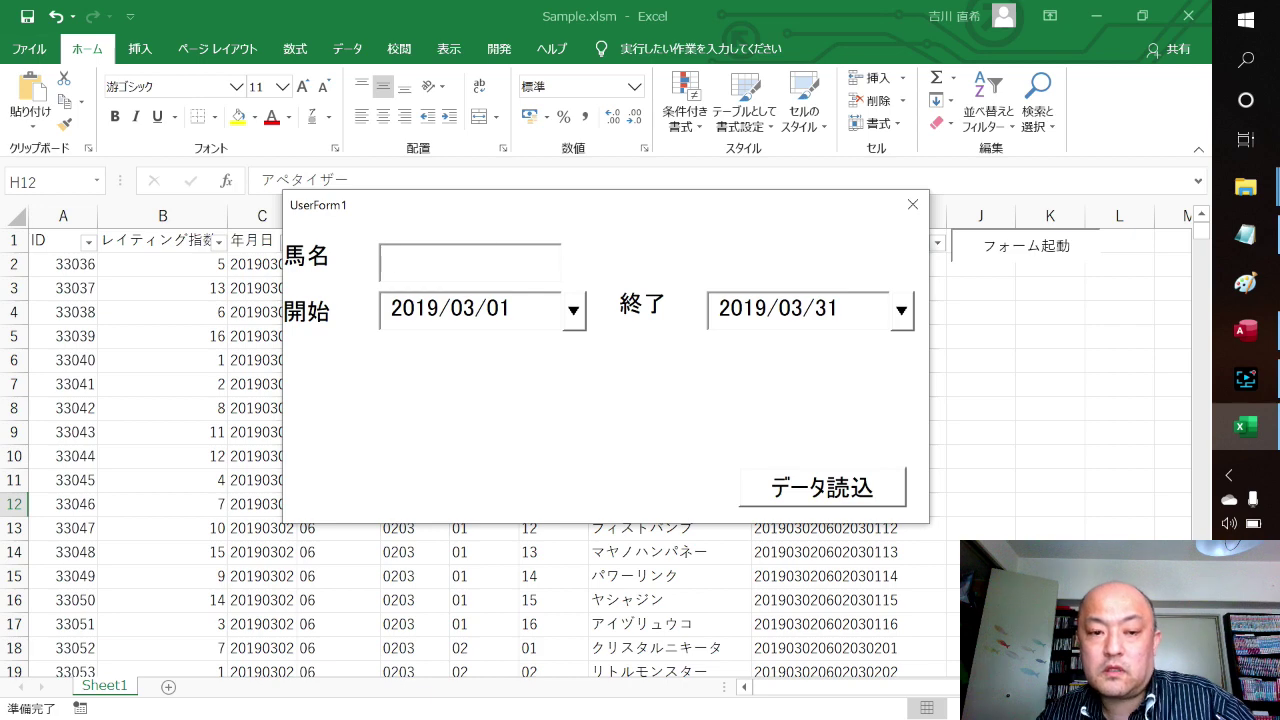
type("サンニューヨーカー")
left_click(855, 484)
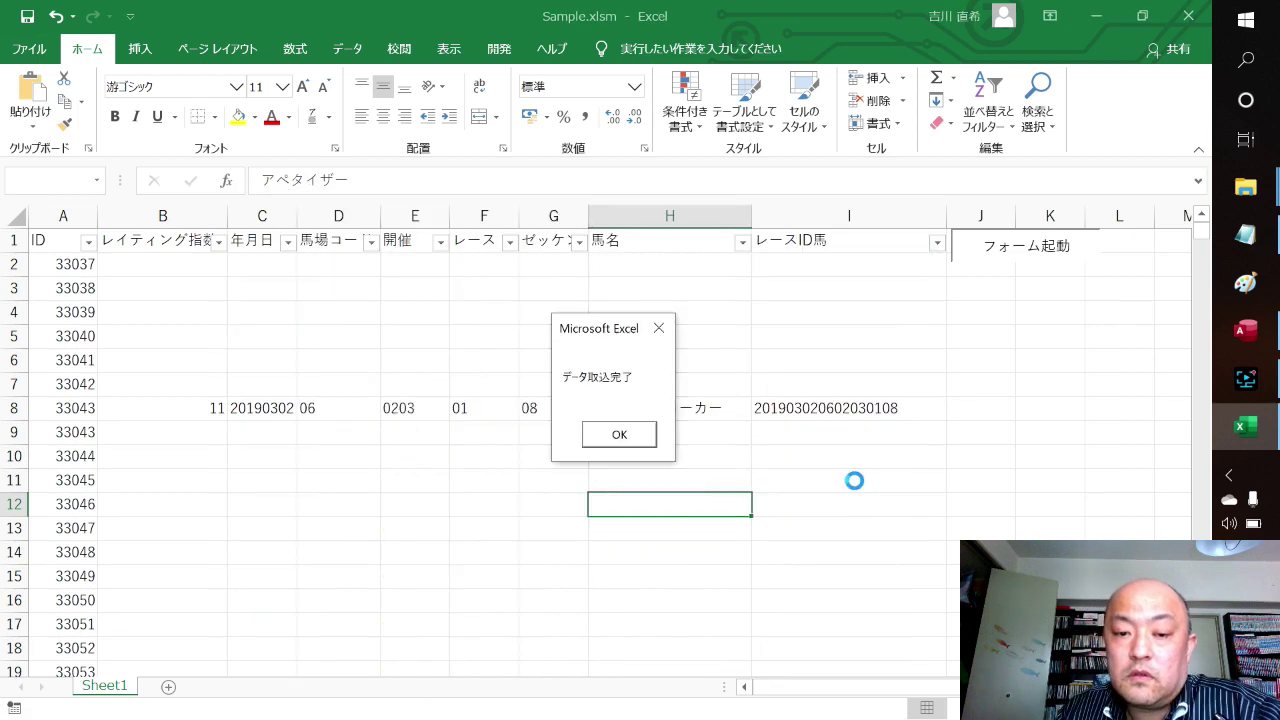
left_click(637, 438)
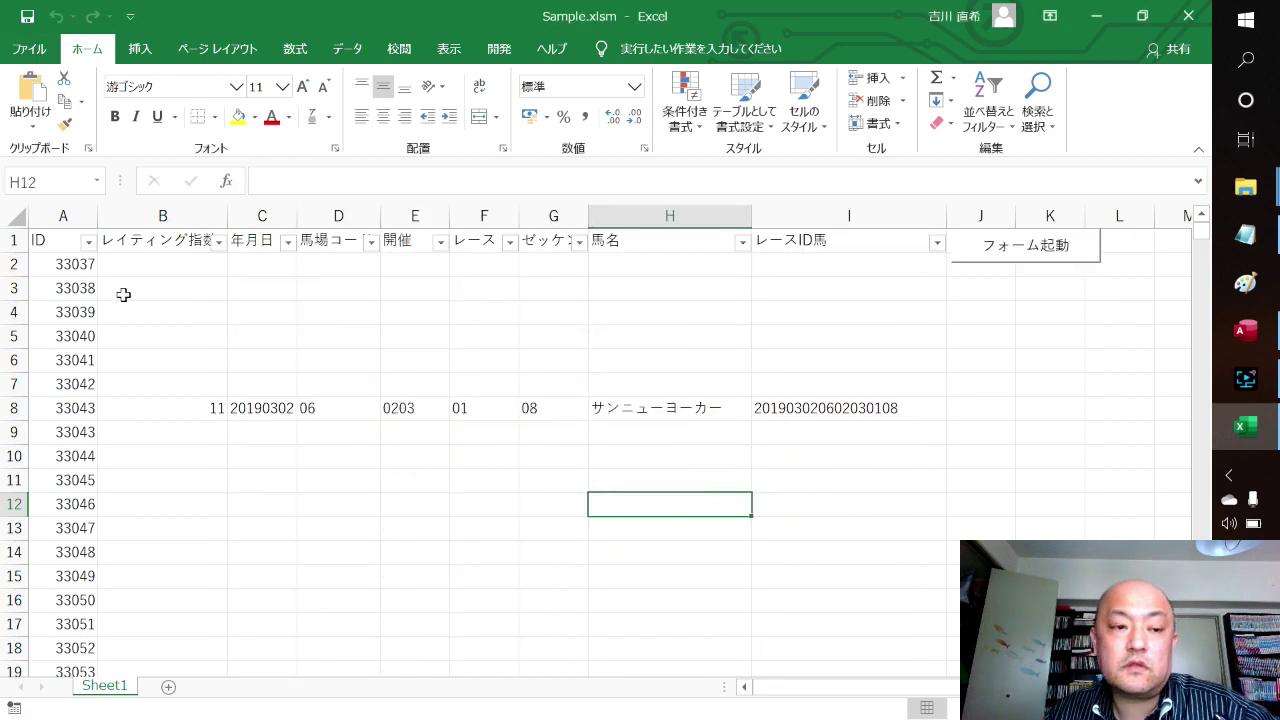
Step: Delete old rows A2:I4714 and reload, leaving only ID 33043 in row 2
left_click_drag(63, 263, 933, 344)
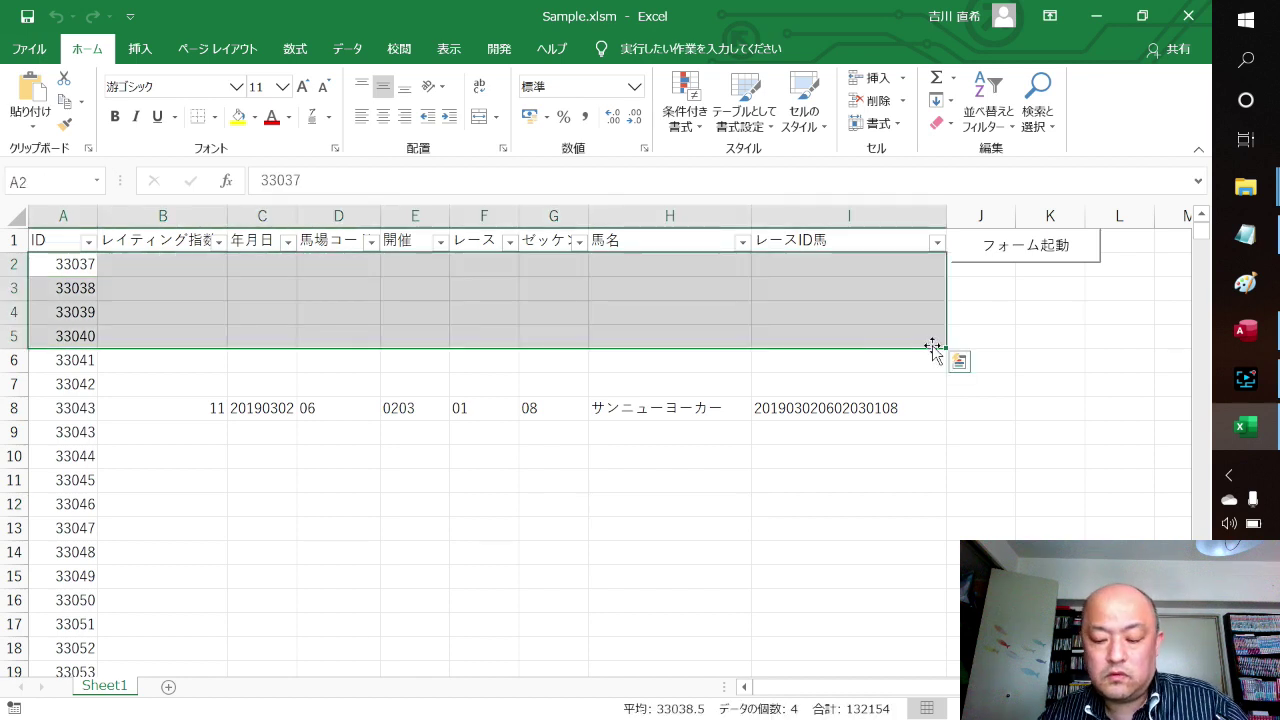
key("ctrl+shift+Down")
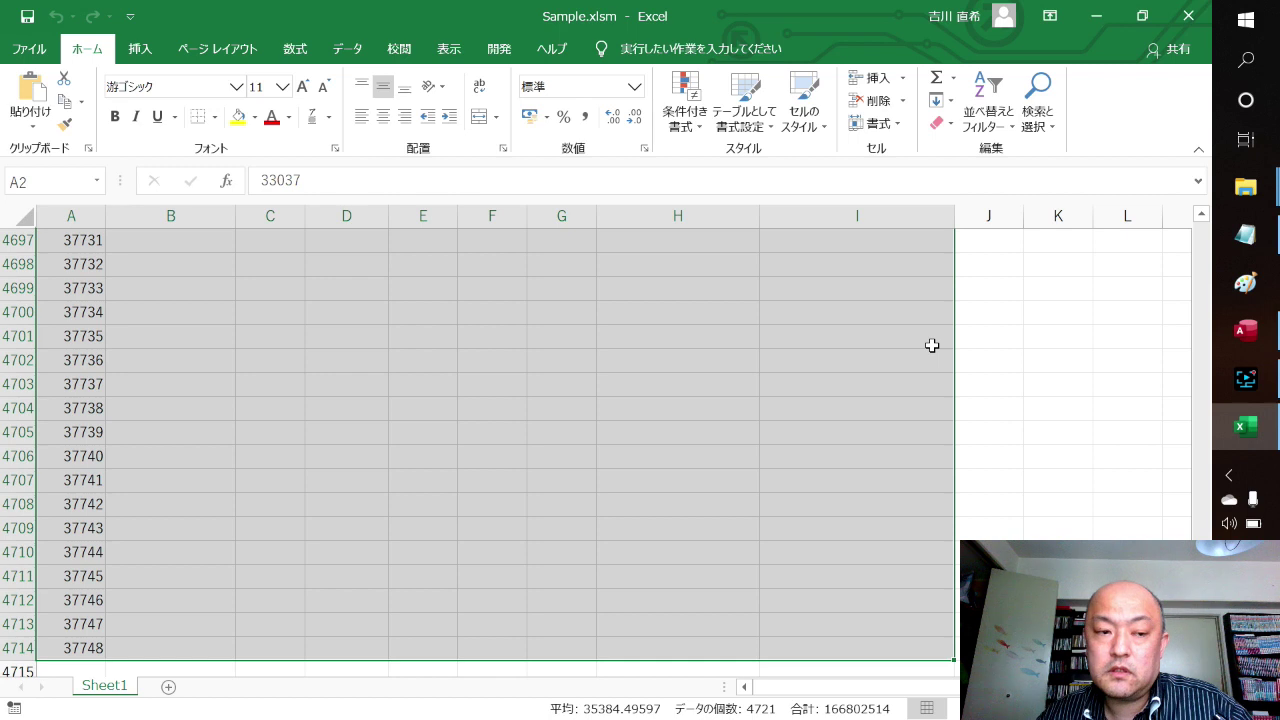
key("Delete")
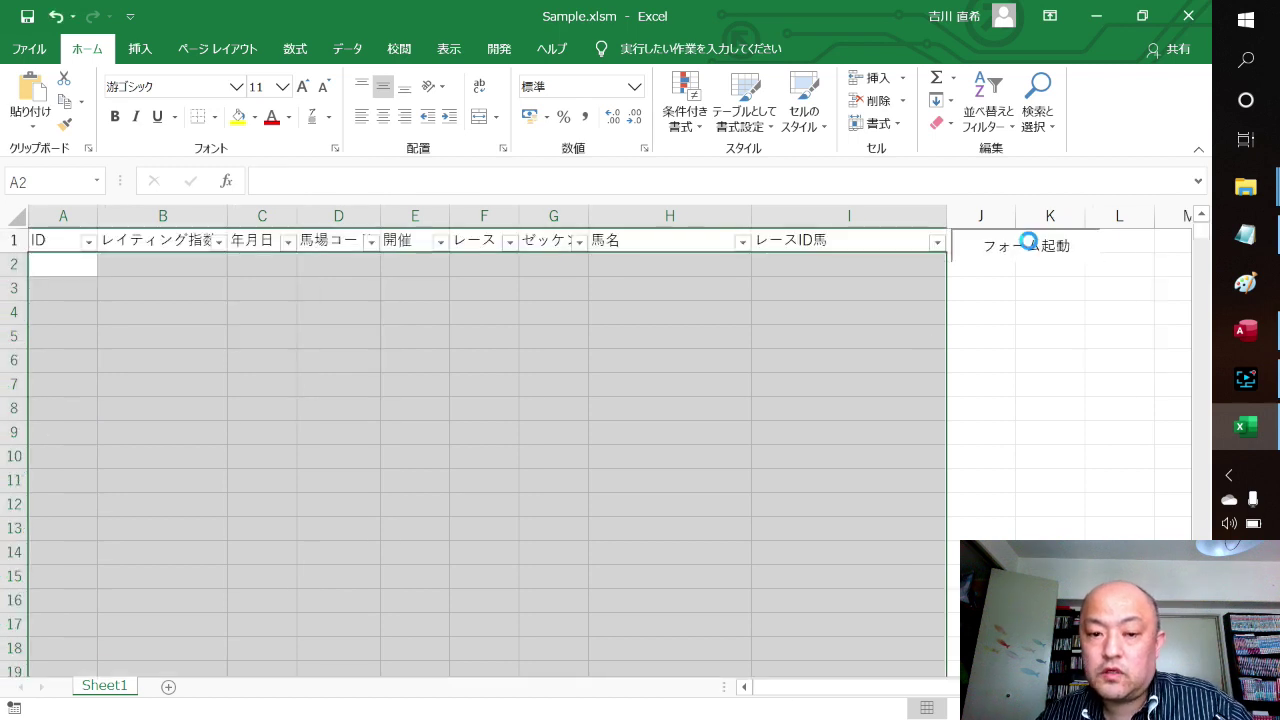
left_click(1028, 248)
left_click(788, 490)
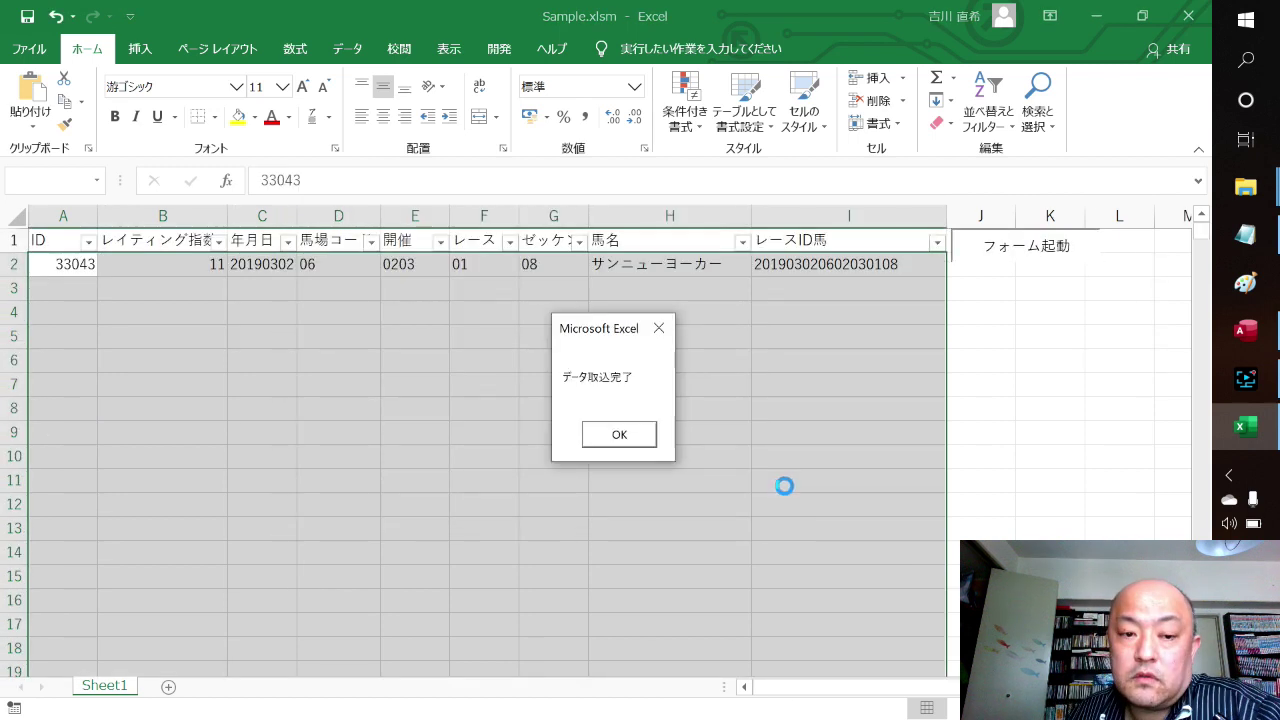
left_click(628, 438)
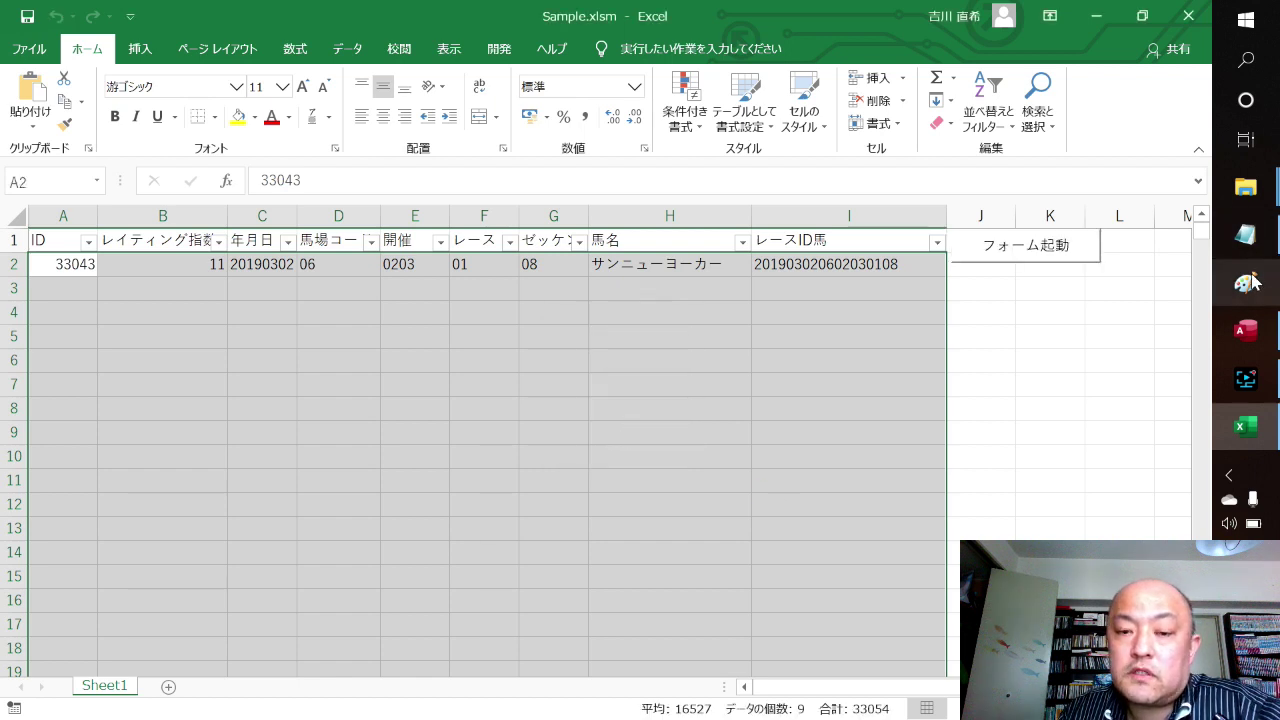
left_click(743, 388)
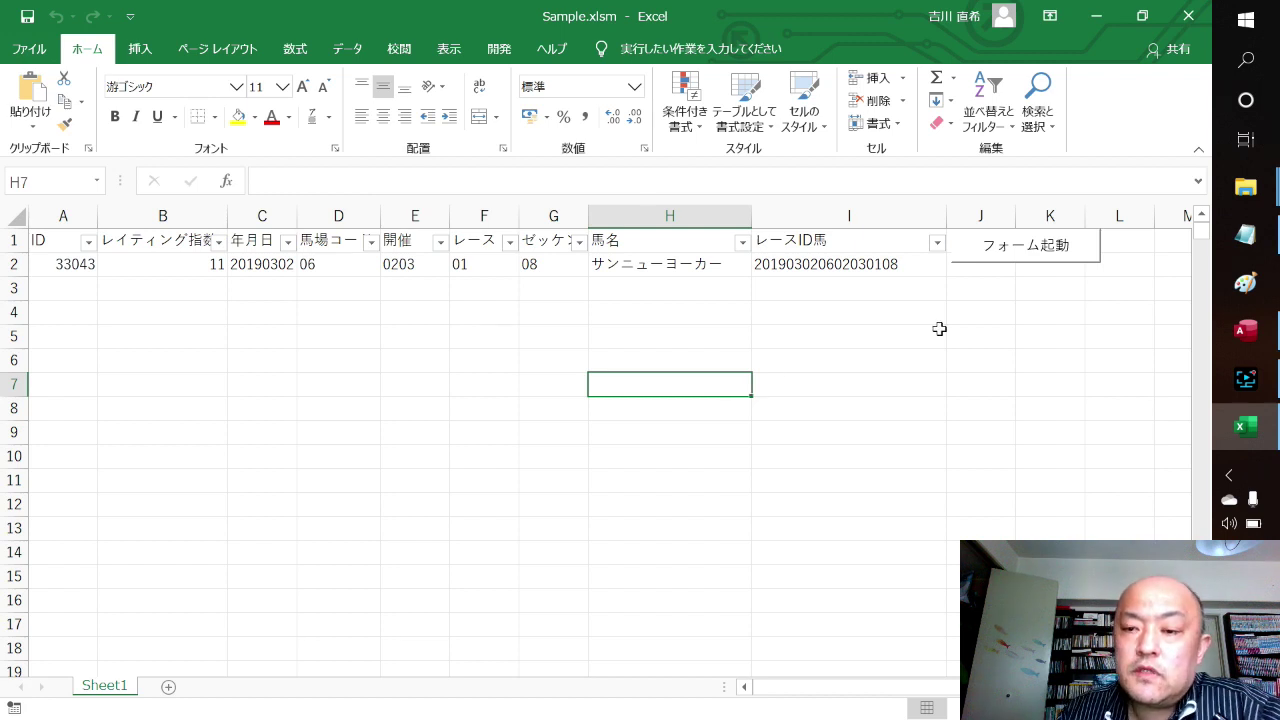
Step: Reopen UserForm1 showing サンニューヨーカー with the 2019/03/01–2019/03/31 range
left_click(1010, 258)
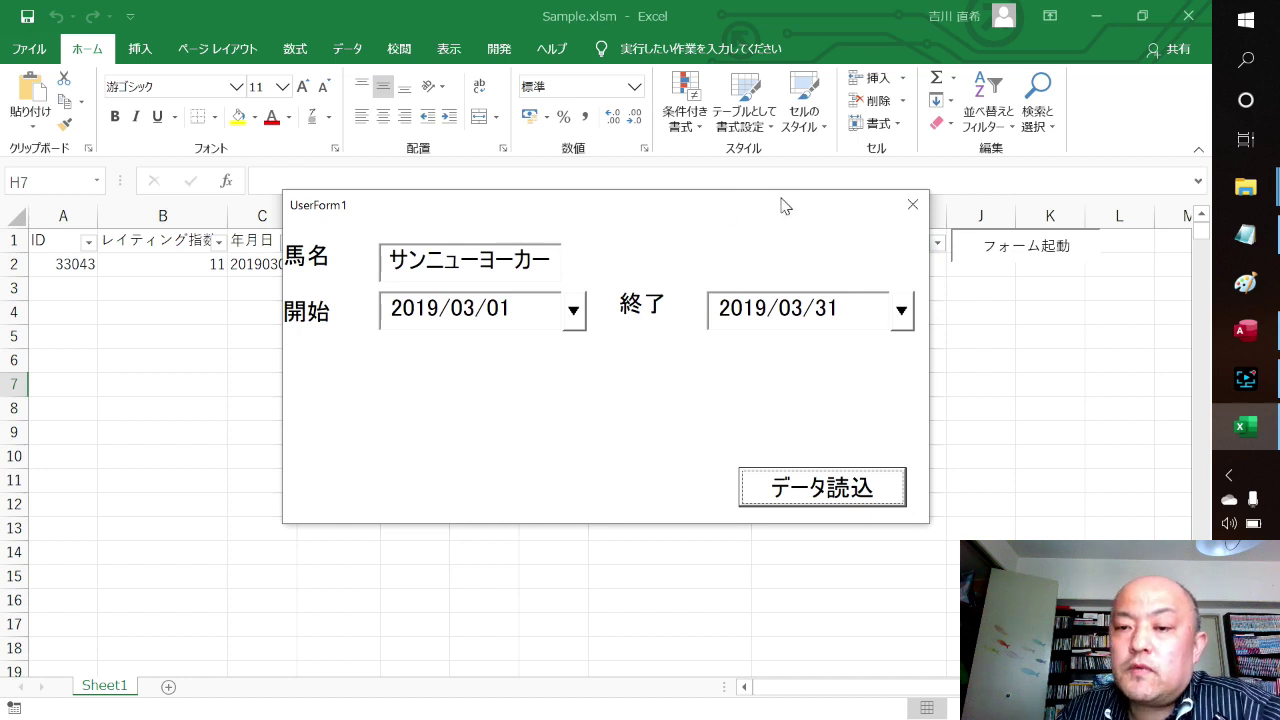
Step: Close UserForm1 and switch to the Notepad notes holding the 日時 BETWEEN VBA code
left_click(912, 205)
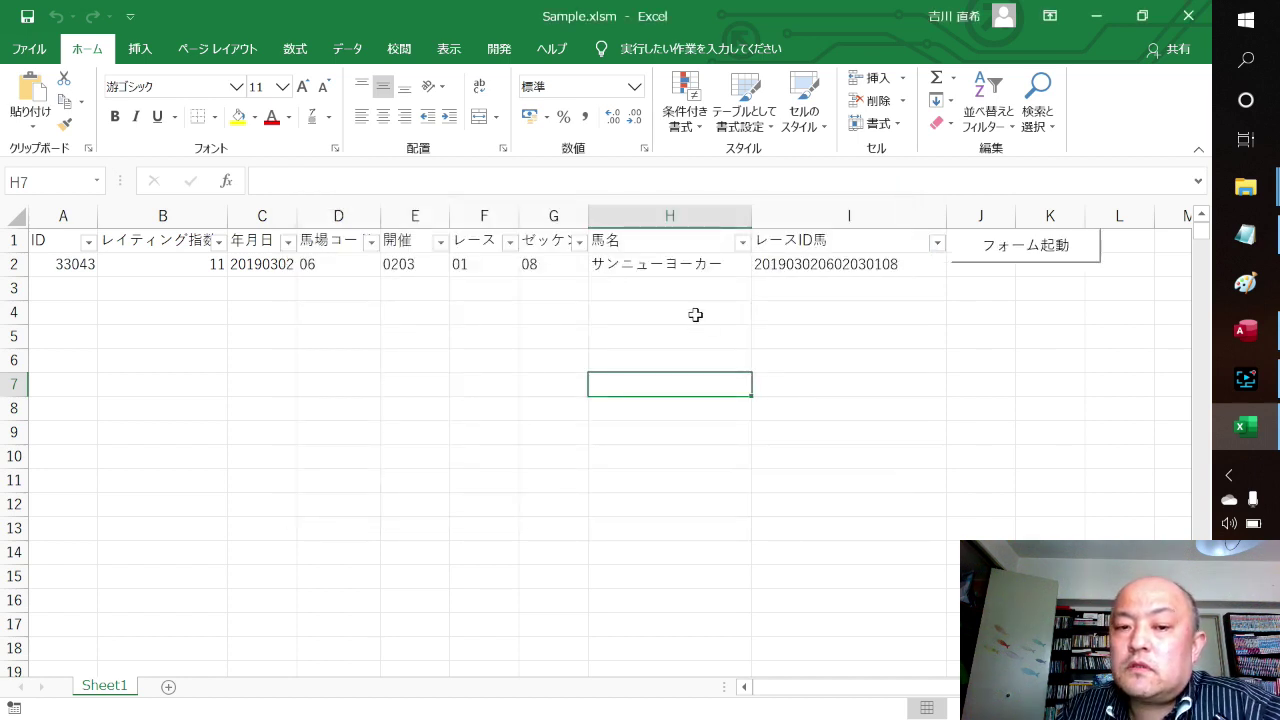
left_click(695, 312)
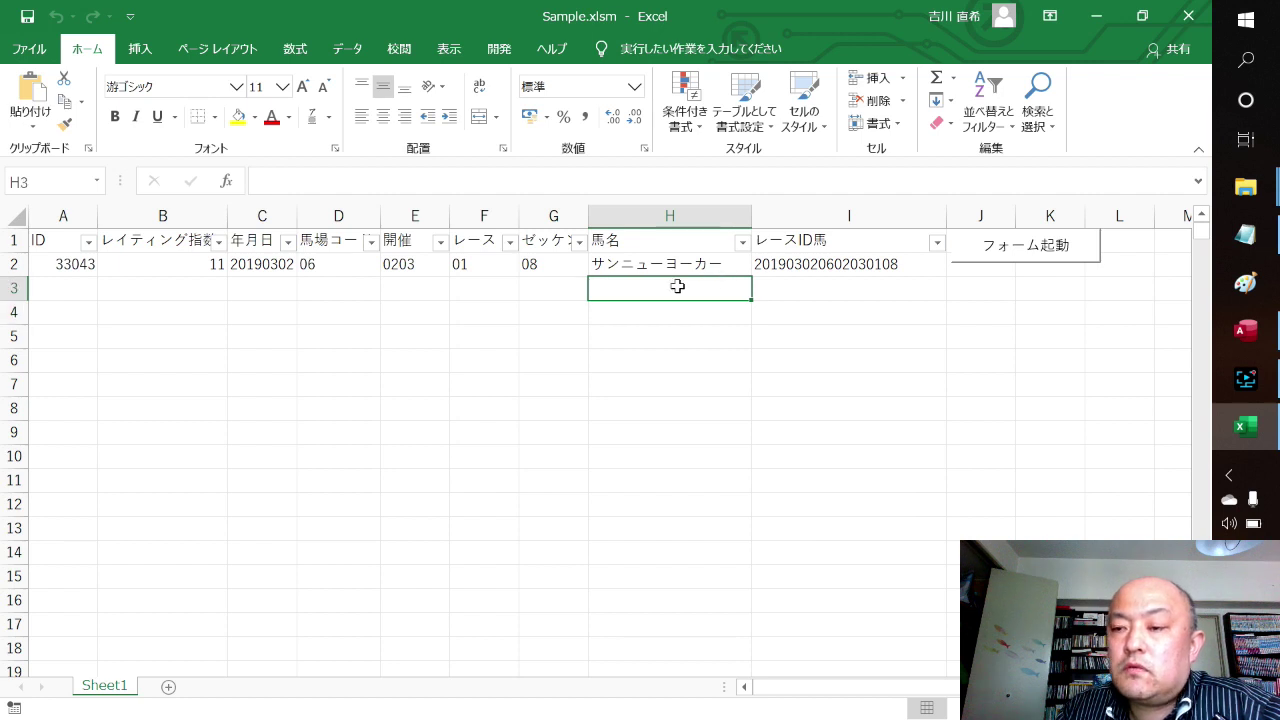
left_click(1245, 234)
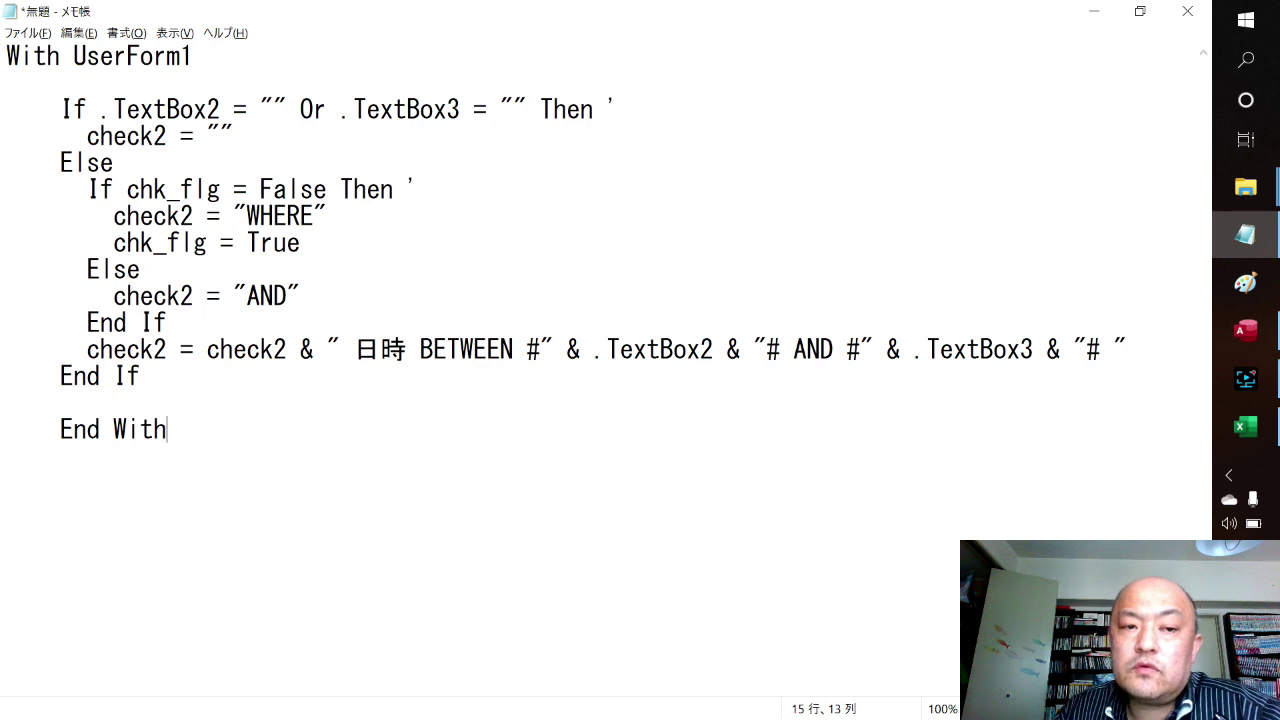
Step: Open the data-loading form in Excel, then highlight the check2 date BETWEEN condition in the Notepad notes
left_click(1245, 427)
left_click(1040, 244)
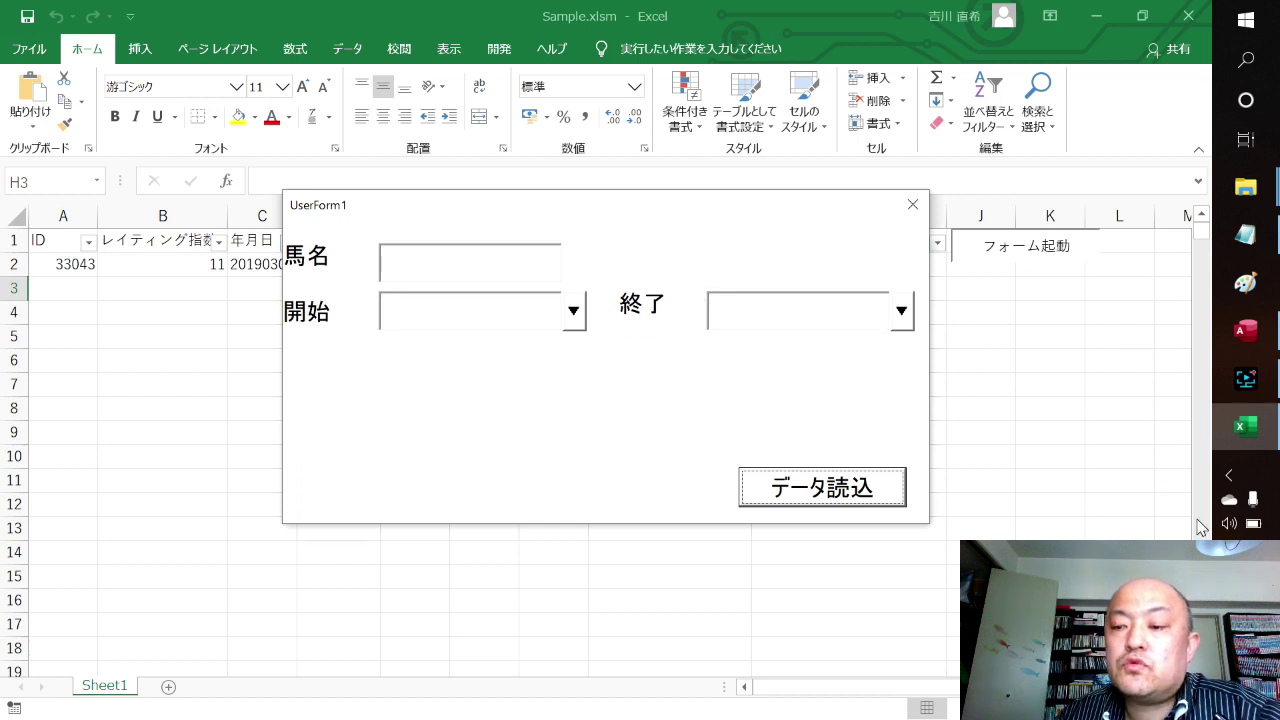
left_click(1245, 234)
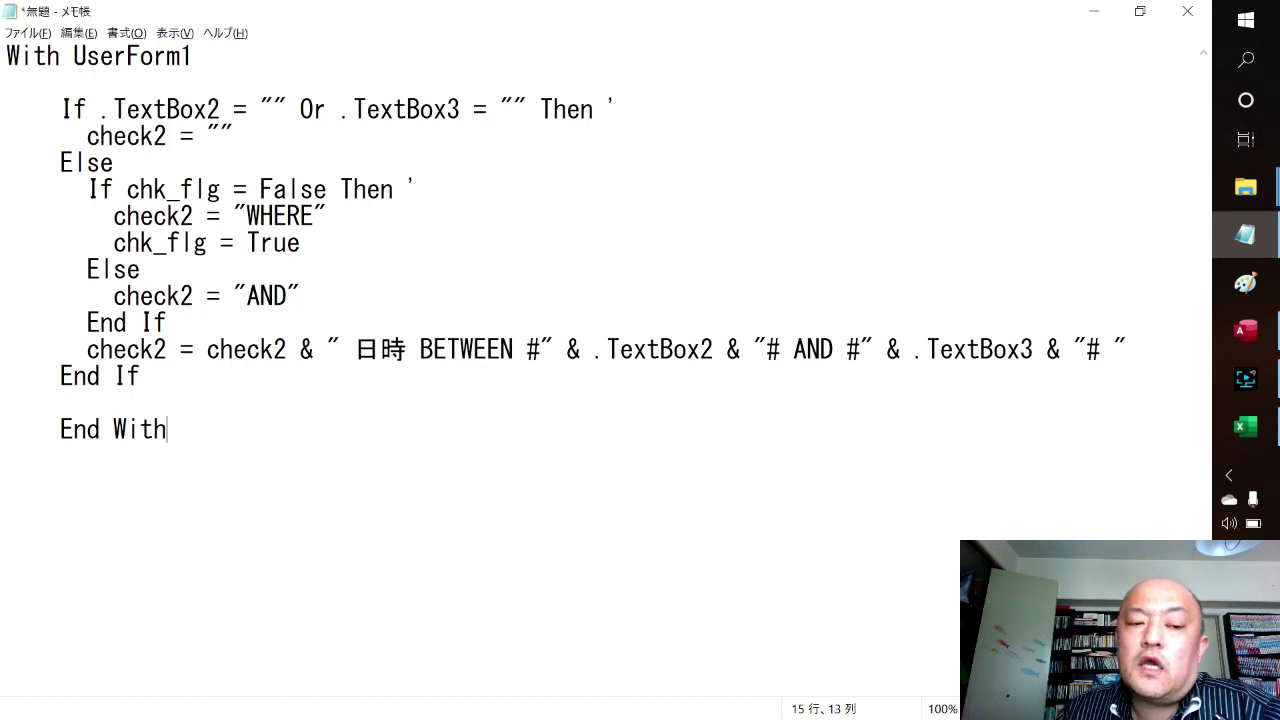
left_click(87, 349)
key("ctrl+shift+Right")
key("ctrl+shift+Right")
key("ctrl+shift+Right")
key("ctrl+shift+Right")
key("ctrl+shift+Right")
key("ctrl+shift+Right")
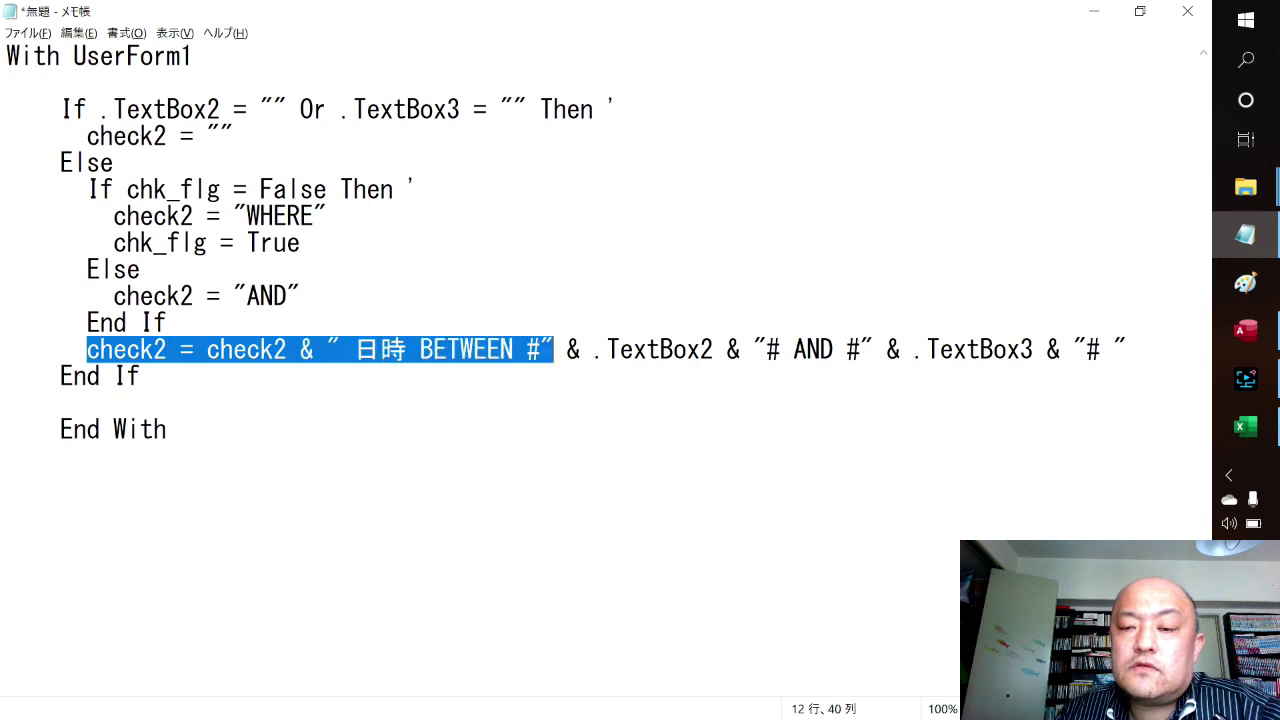
key("ctrl+shift+Right")
key("ctrl+shift+Right")
key("ctrl+shift+Right")
key("ctrl+shift+Right")
left_click(166, 430)
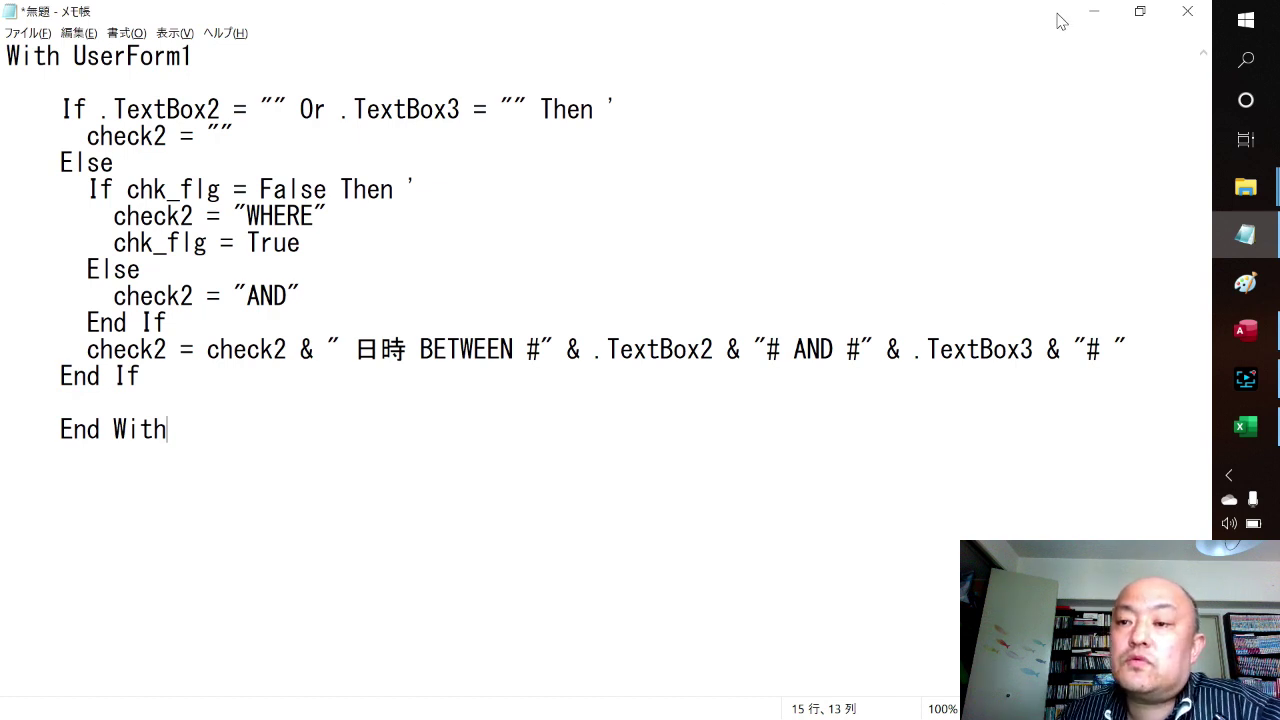
Step: Close Notepad choosing 保存しない (Don't Save), then close the data-loading form
left_click(1187, 11)
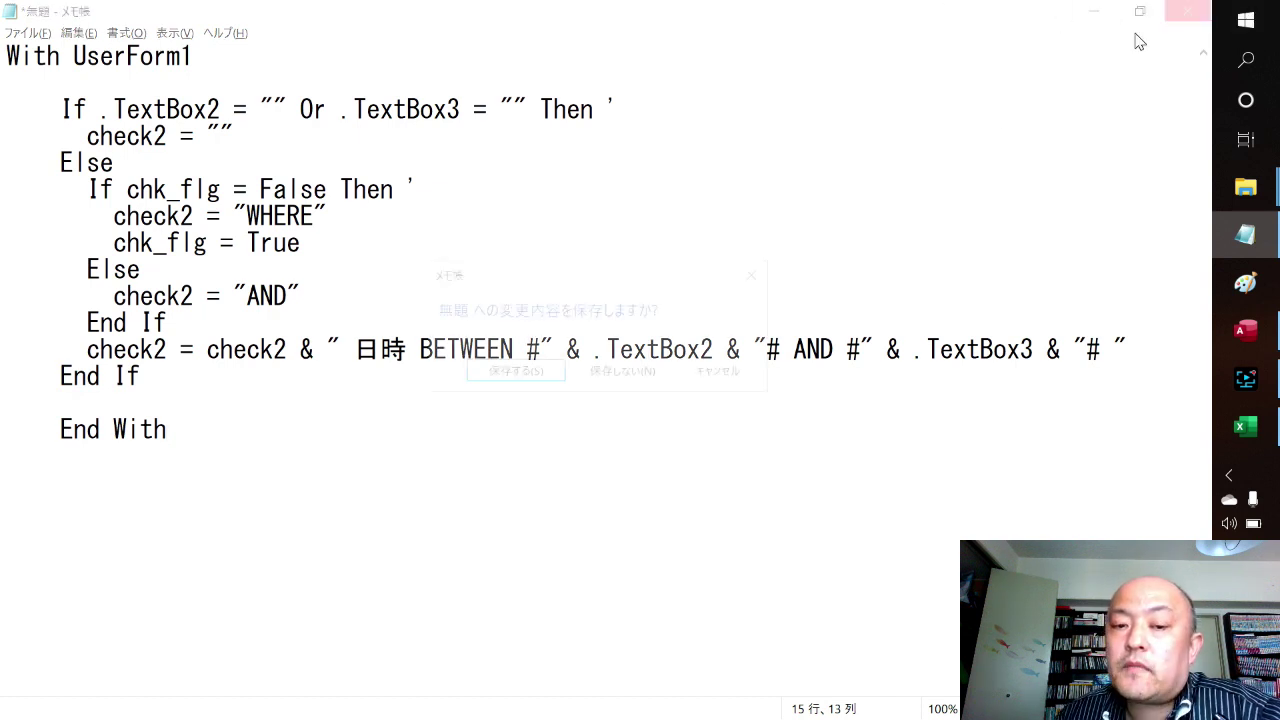
left_click(643, 374)
left_click(917, 207)
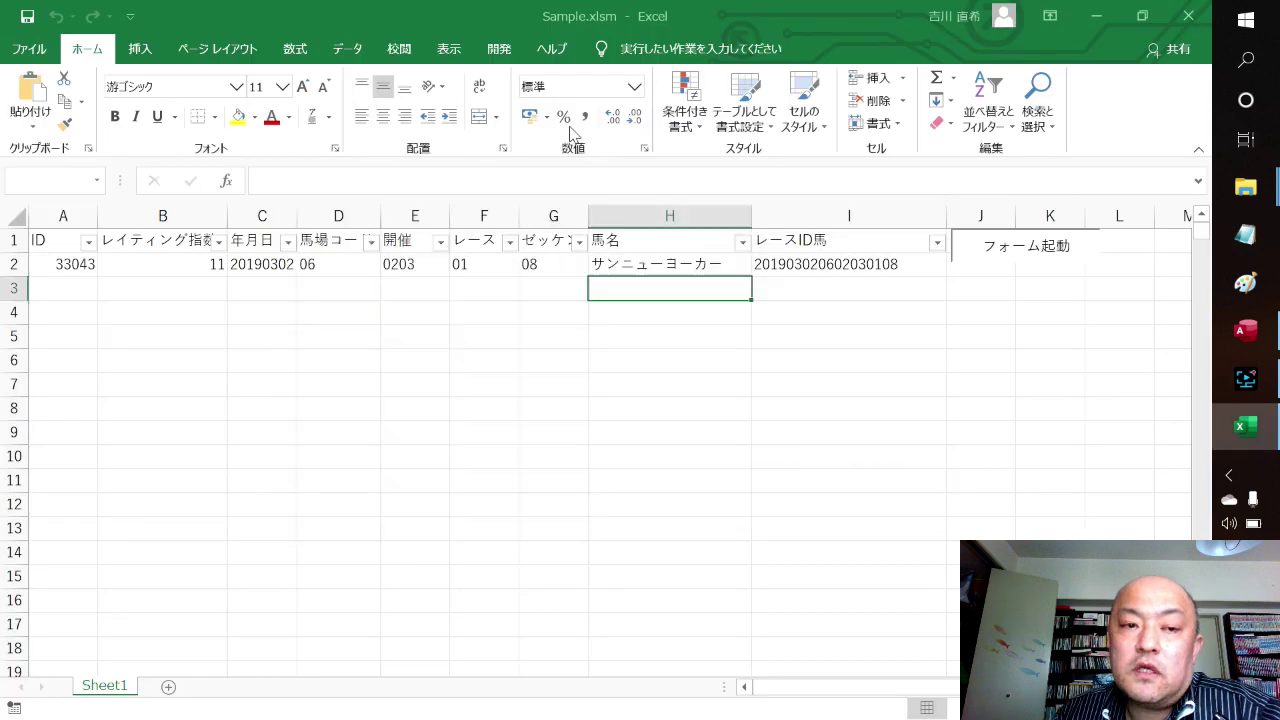
Step: Open Module1 under 標準モジュール in the Visual Basic editor from the 開発 tab
left_click(499, 48)
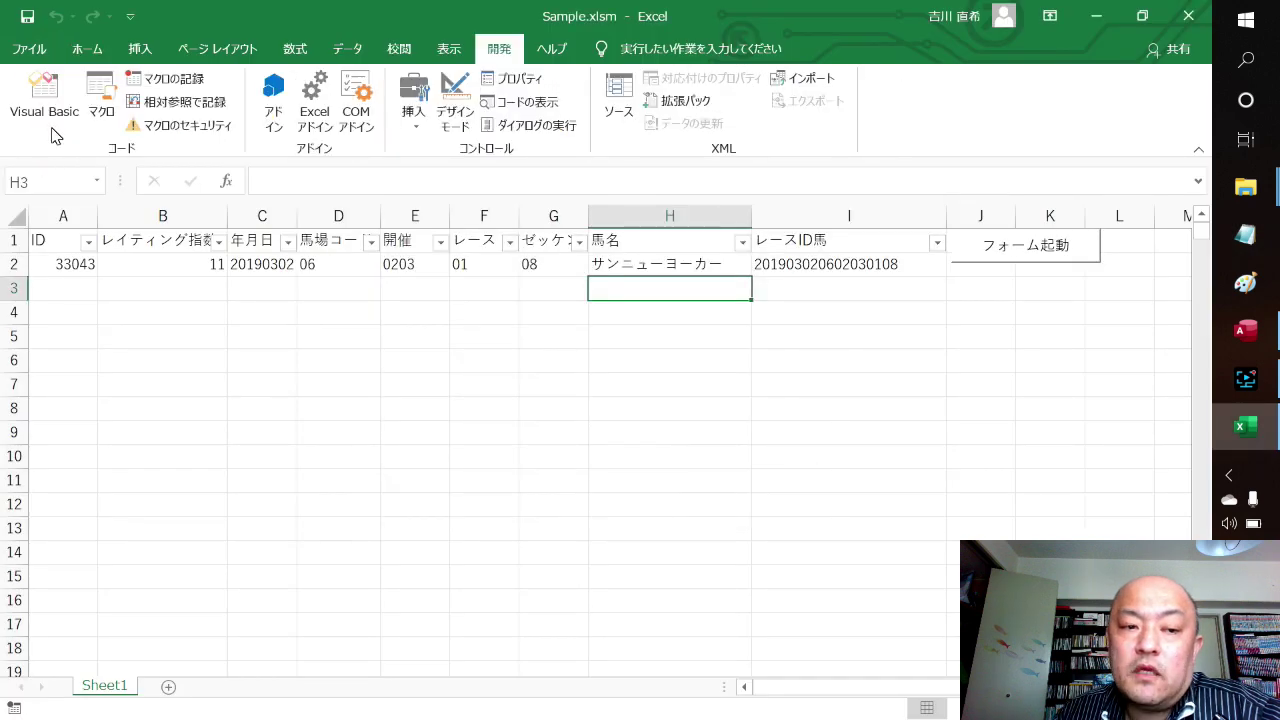
left_click(52, 132)
left_click(35, 251)
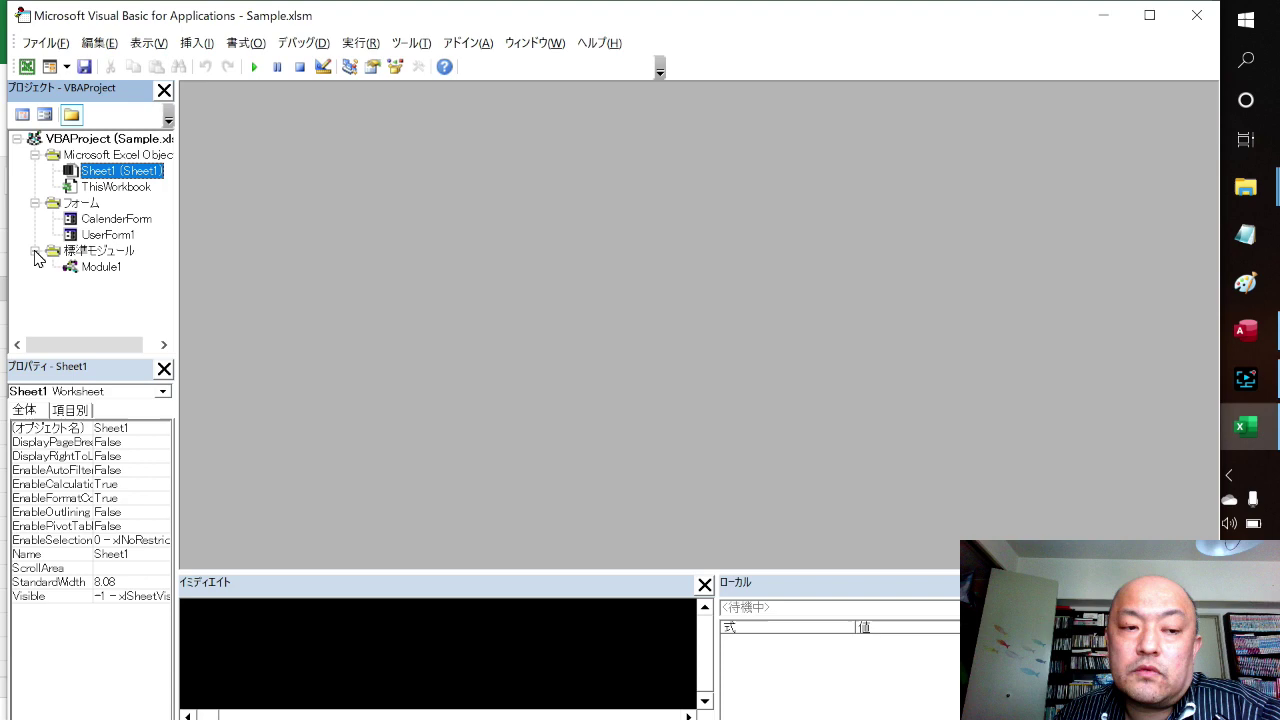
left_click(91, 268)
double_click(91, 268)
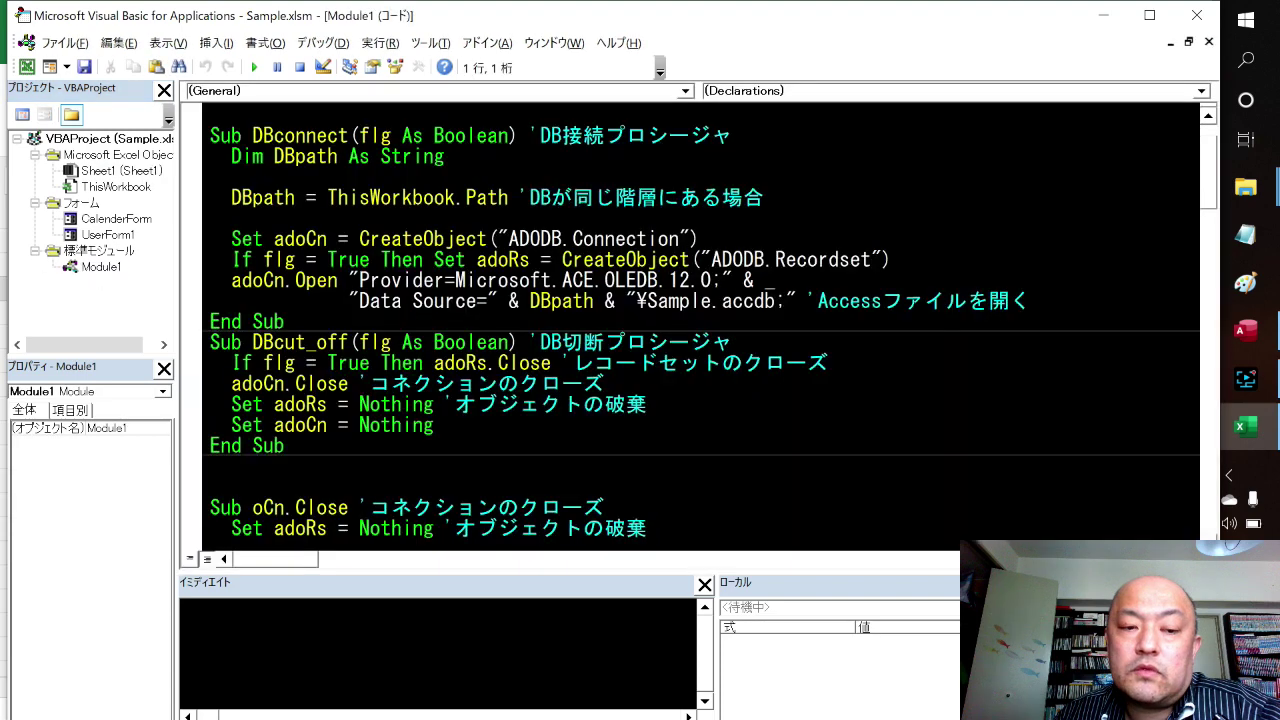
Step: Review the データベース読込 horse-name and date End If blocks, then close the editor and relaunch フォーム起動
scroll(700, 320, "down", 3)
scroll(700, 320, "down", 4)
scroll(700, 320, "down", 4)
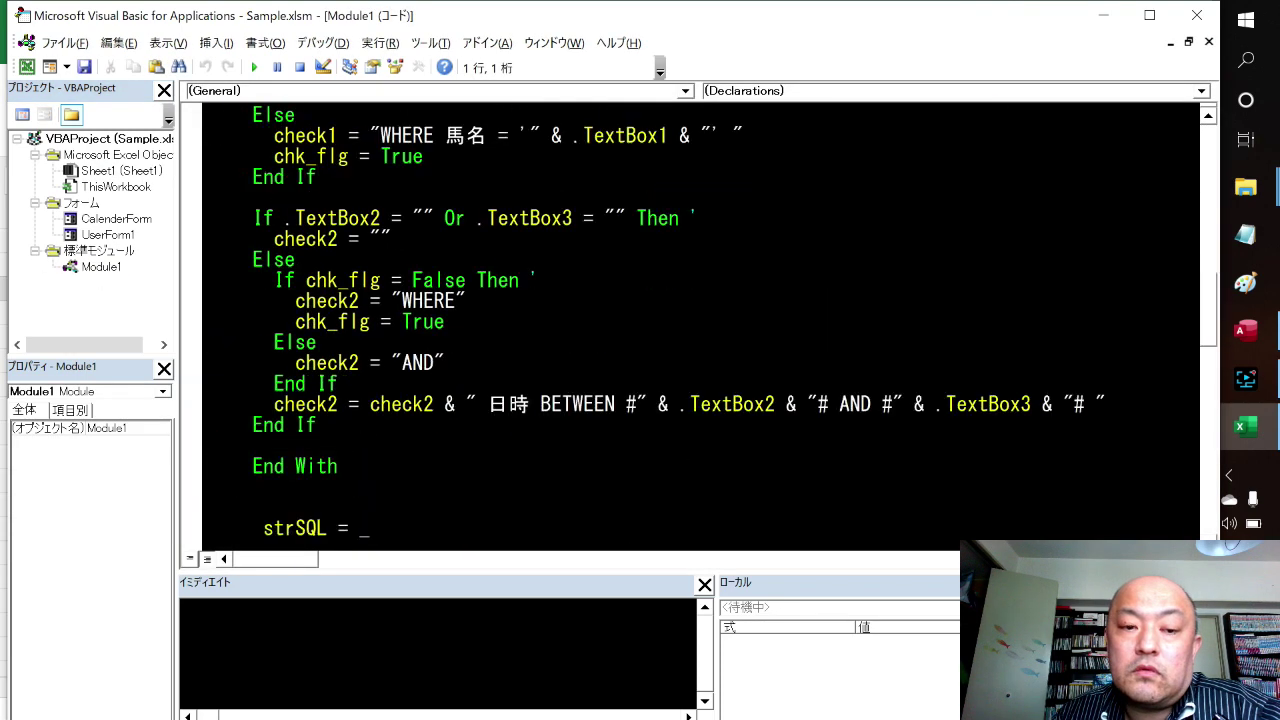
scroll(735, 320, "up", 1)
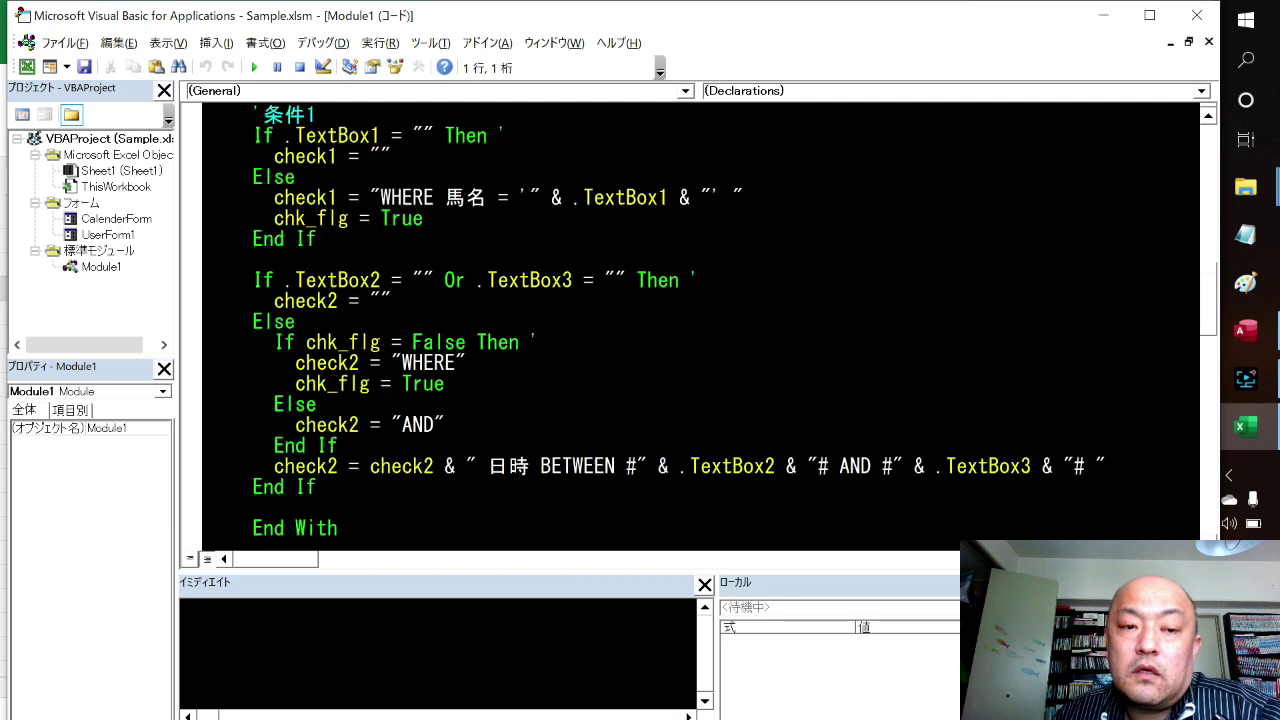
left_click(263, 114)
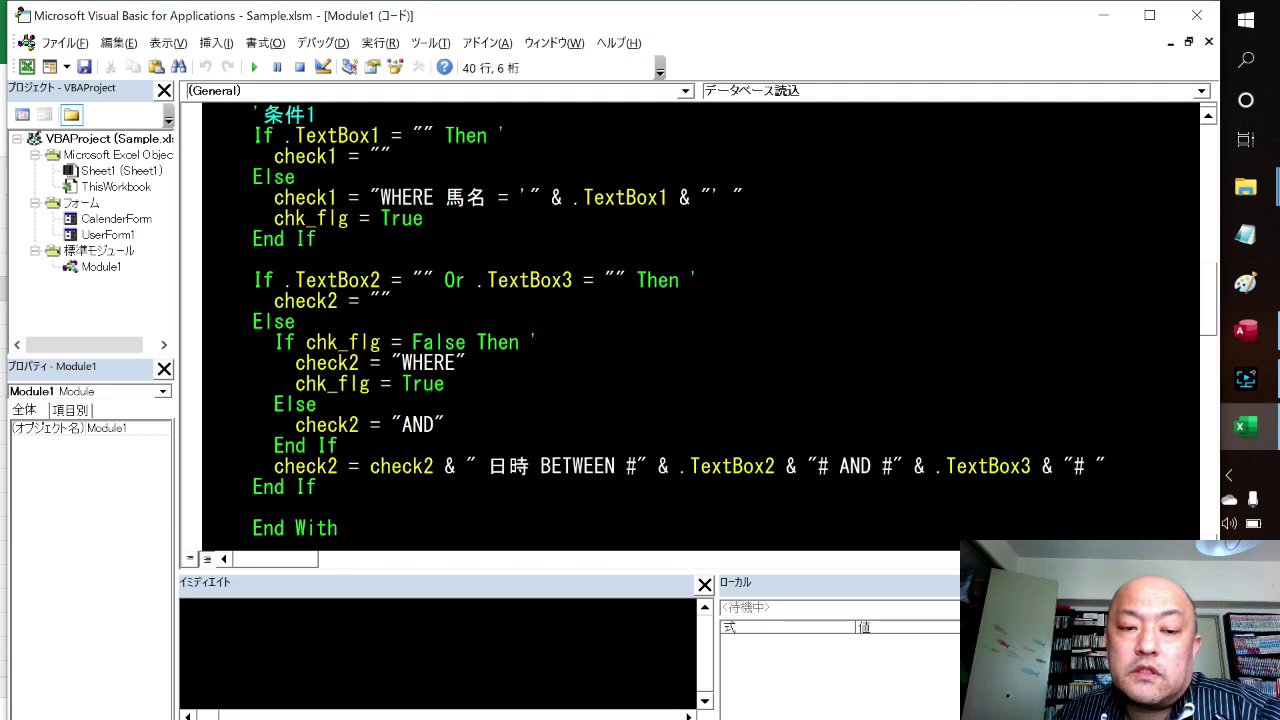
left_click(253, 259)
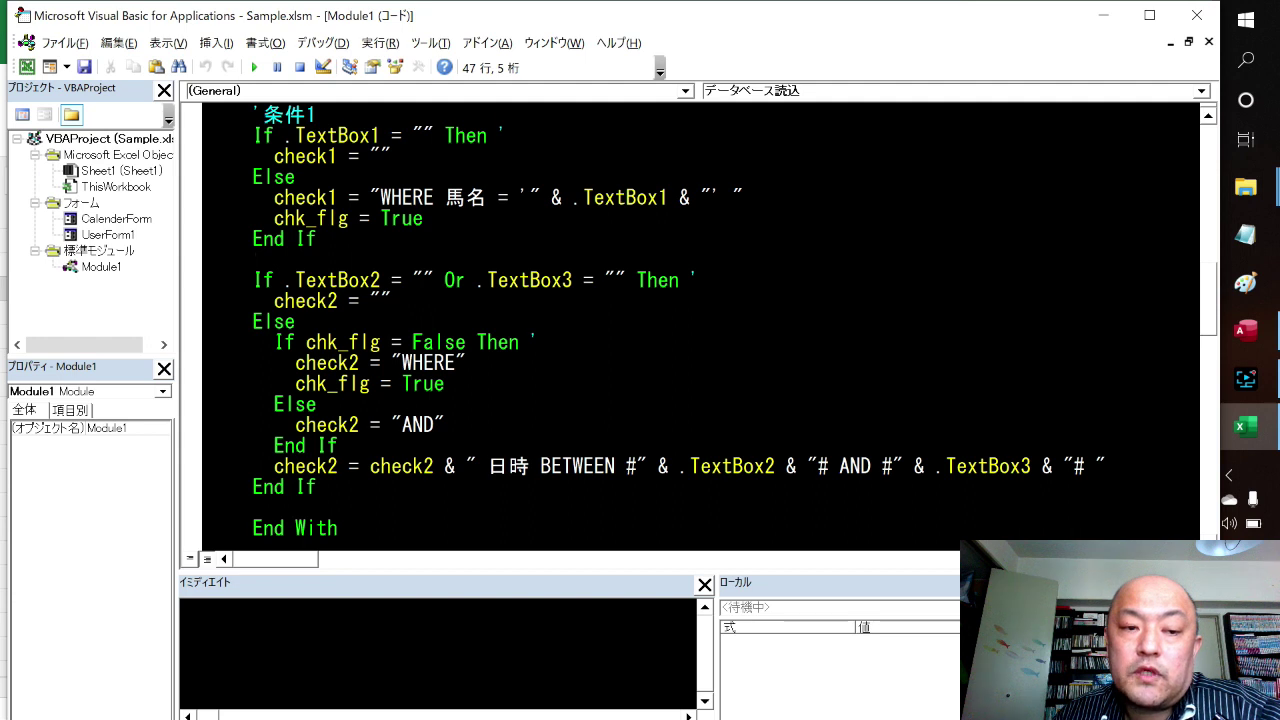
left_click(263, 445)
left_click(285, 487)
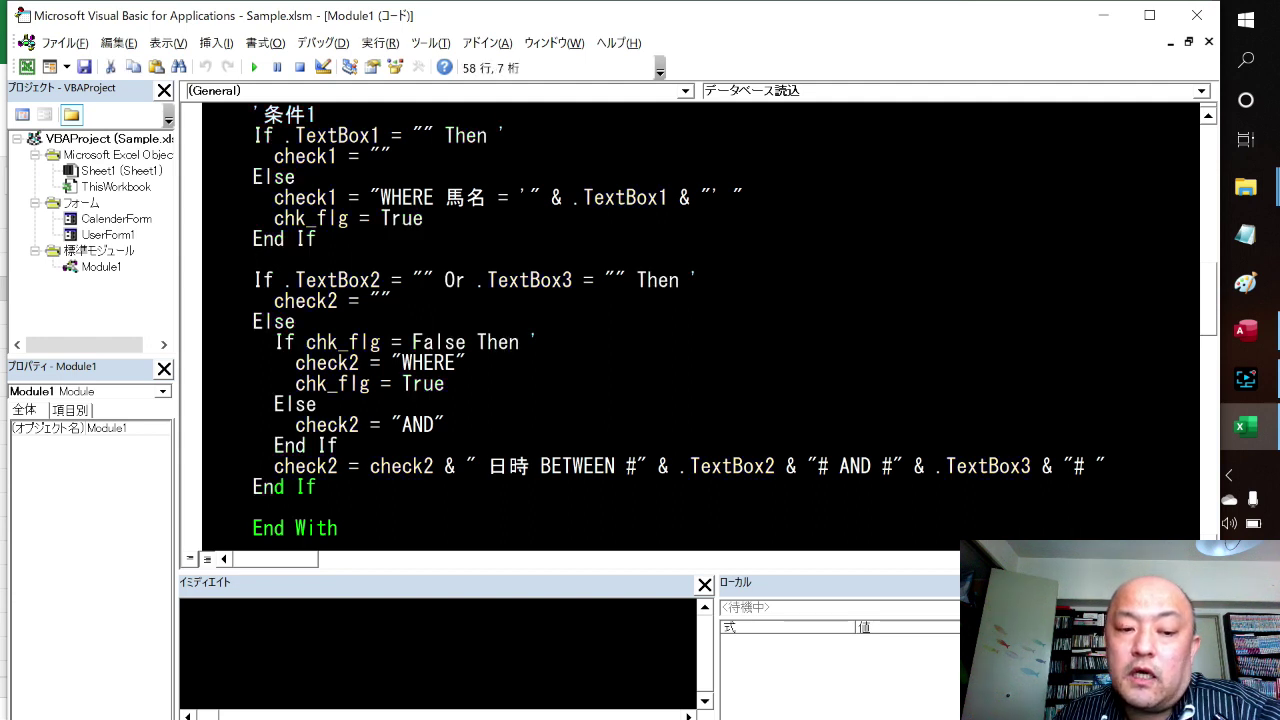
left_click(1197, 15)
left_click(1000, 250)
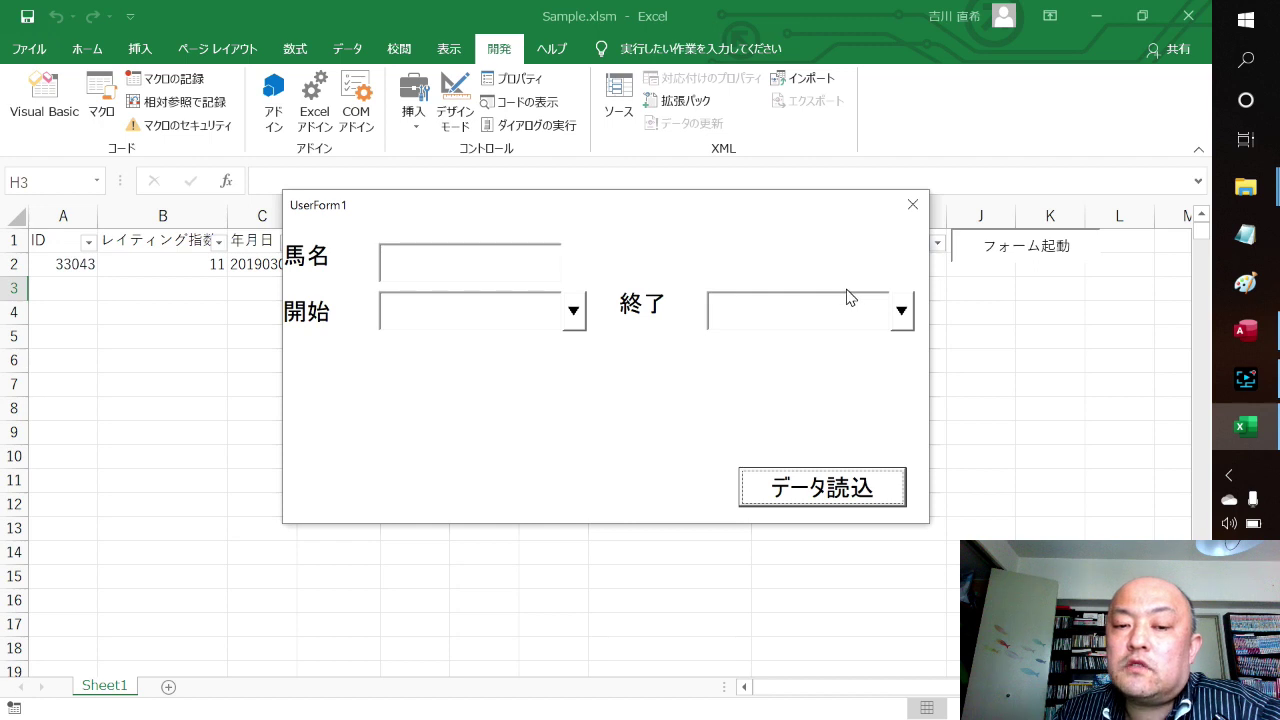
Step: Delete the leftover sample row A2:I2, then reopen the form and run データ読込 to import the query rows
left_click(914, 205)
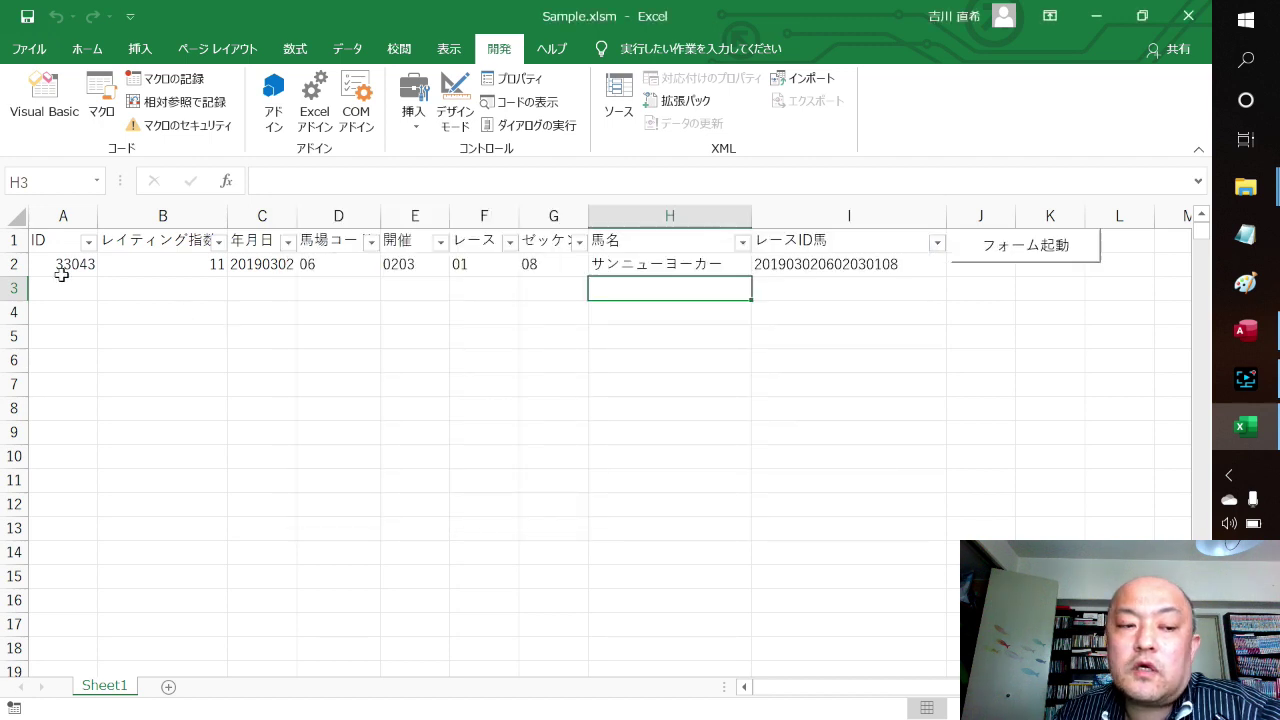
left_click_drag(61, 268, 897, 266)
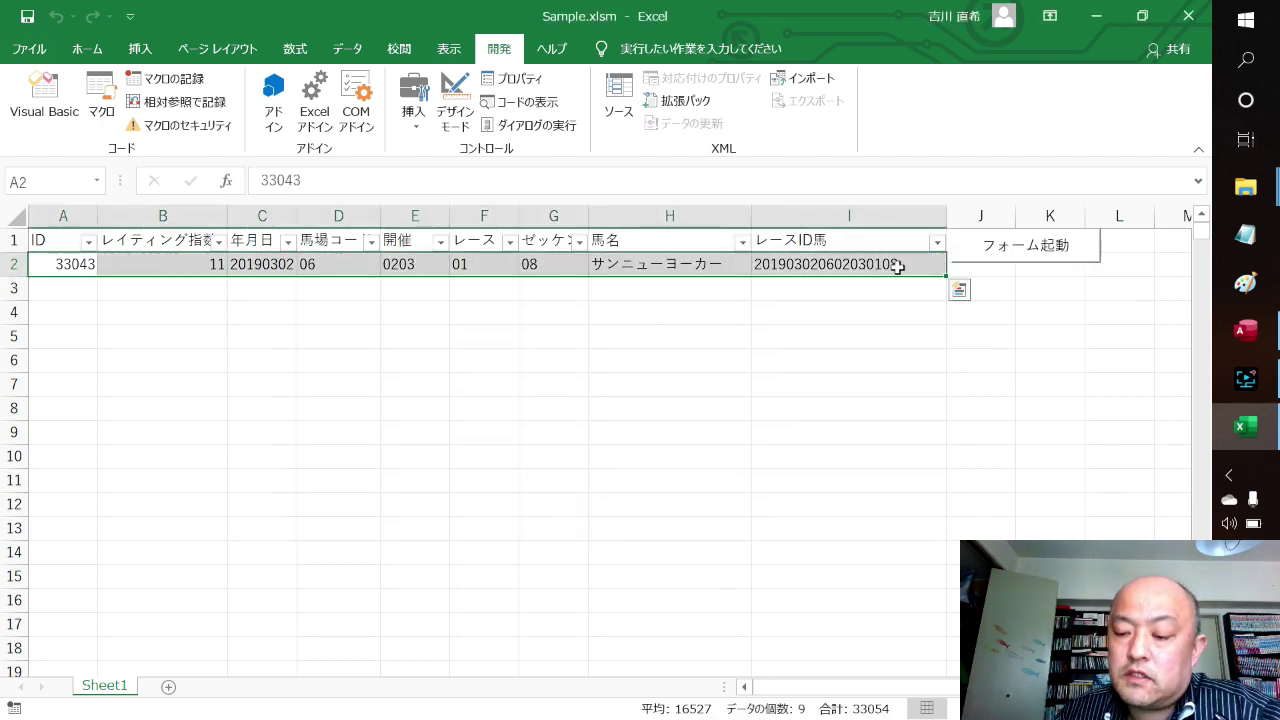
key("Delete")
left_click(1038, 258)
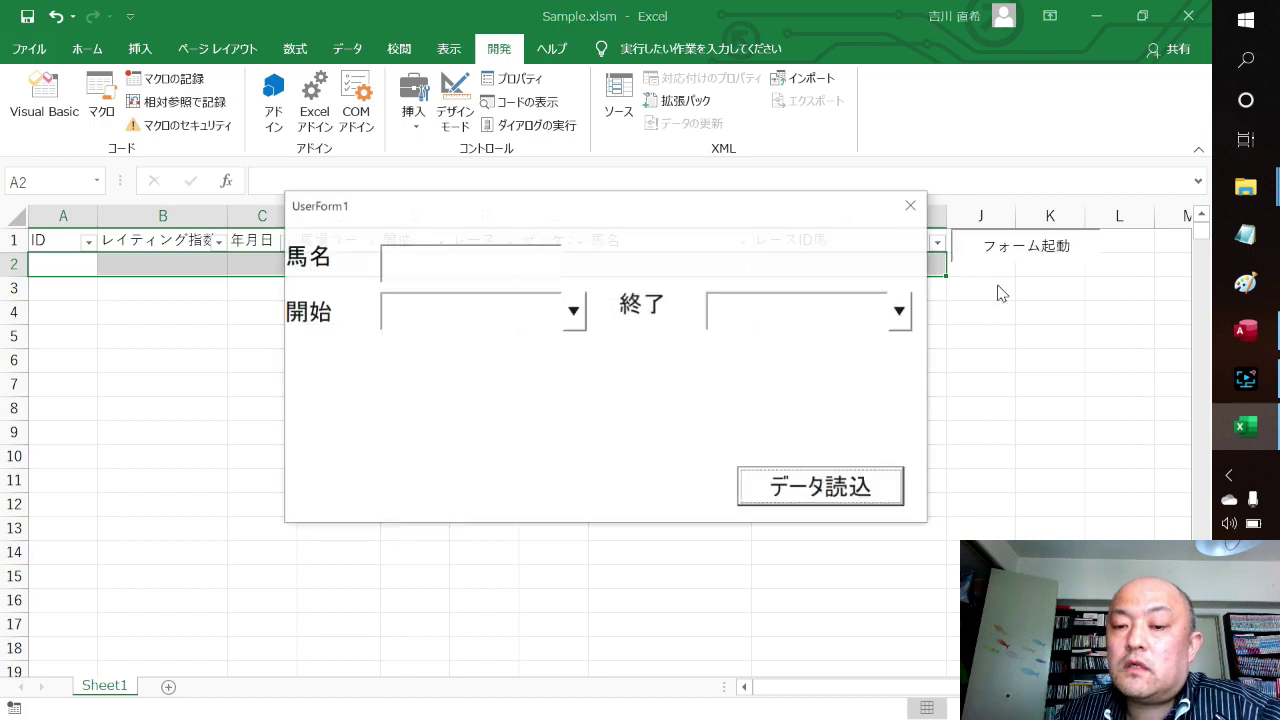
left_click(822, 488)
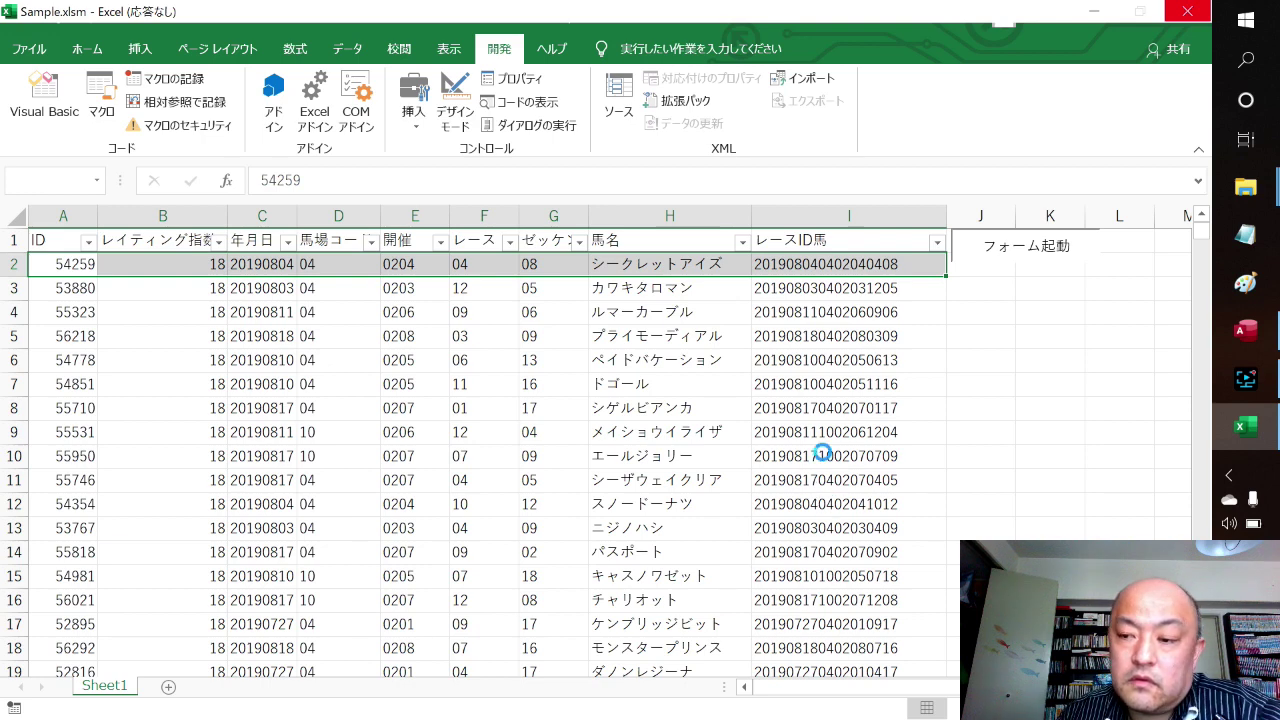
Step: Close the Q_サンプル query design in Access, answer the save prompt, and exit Access
mouse_move(1245, 330)
left_click(1100, 304)
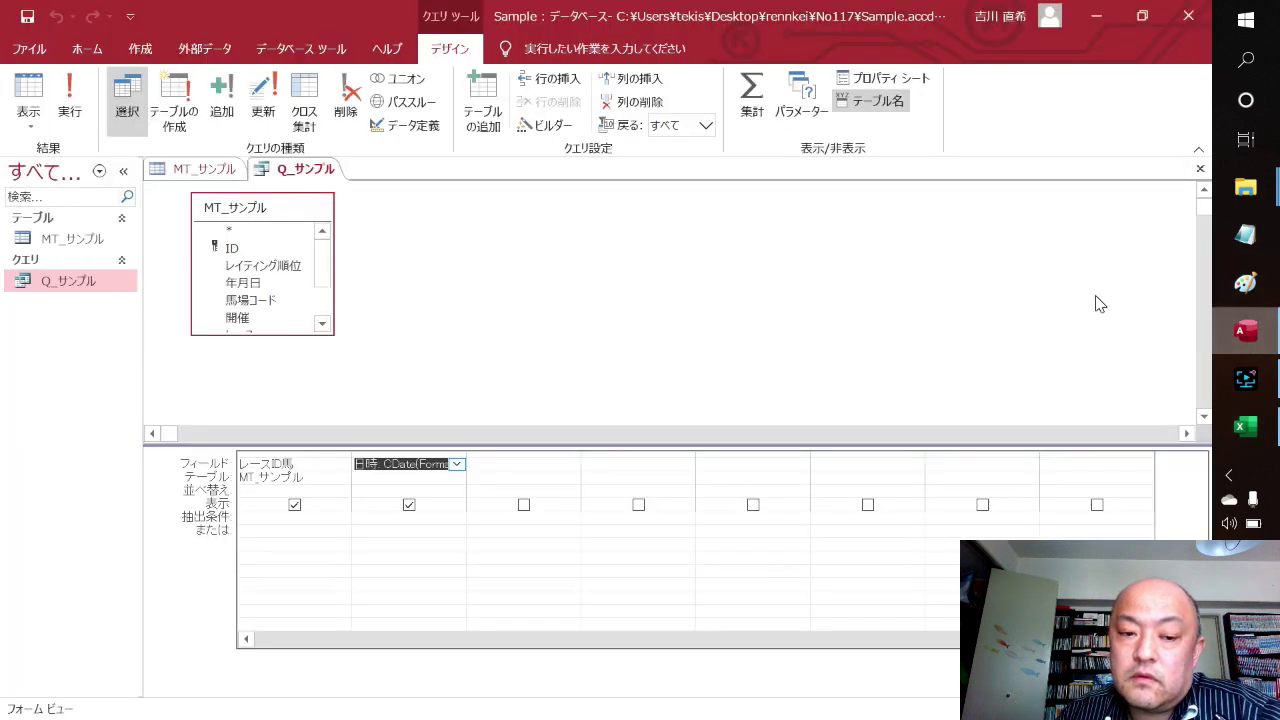
left_click(1188, 16)
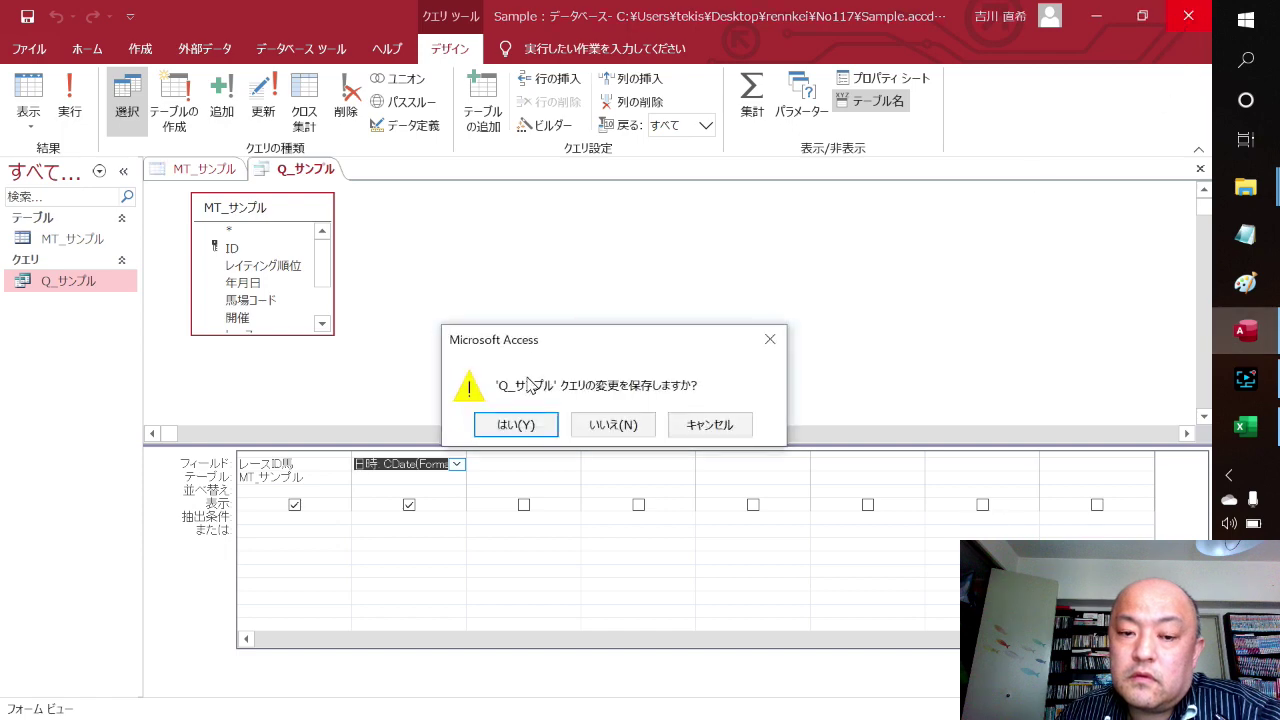
left_click(518, 424)
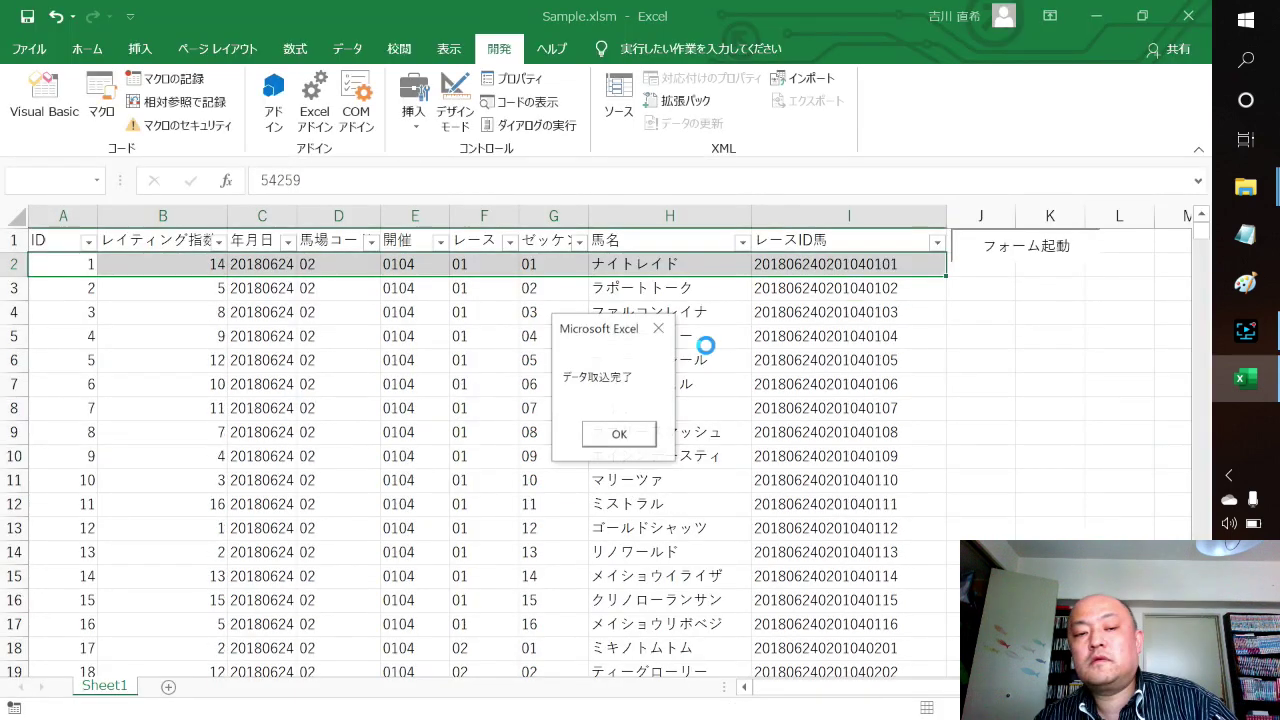
Step: Dismiss データ取込完了 and use Ctrl+Shift+Down in column A to confirm rows reach ID 65533
left_click(619, 436)
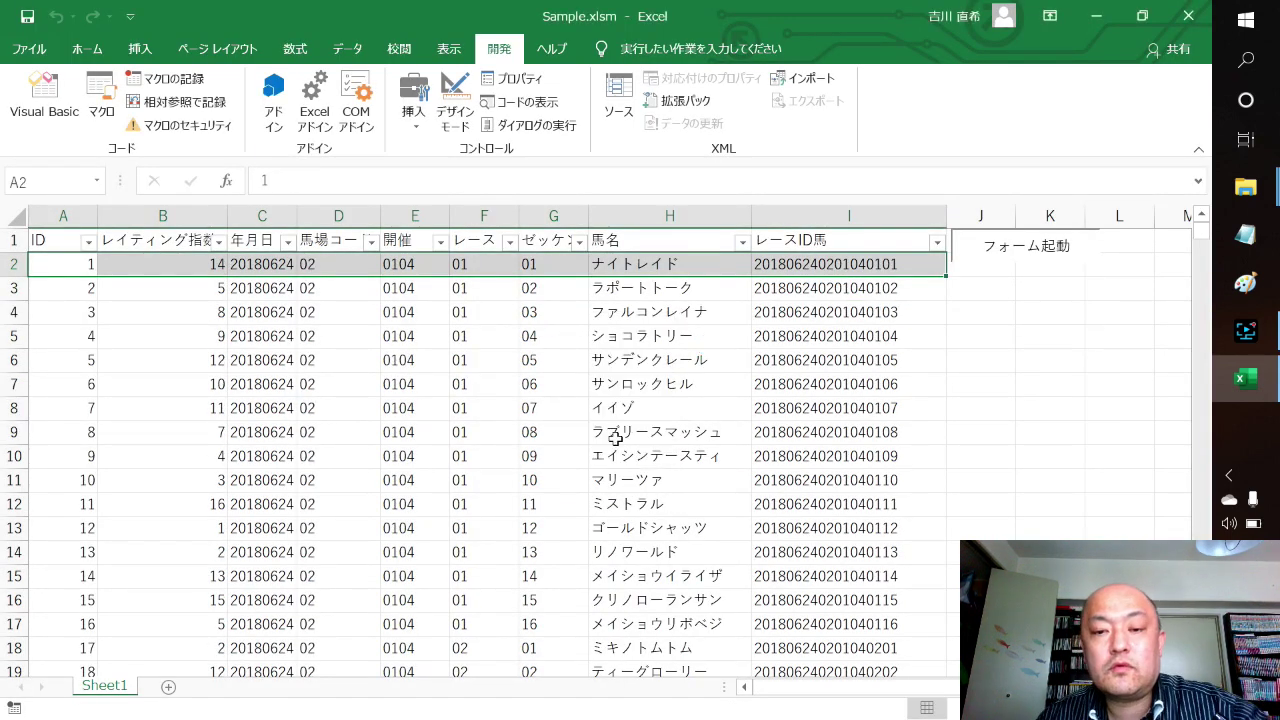
left_click(630, 436)
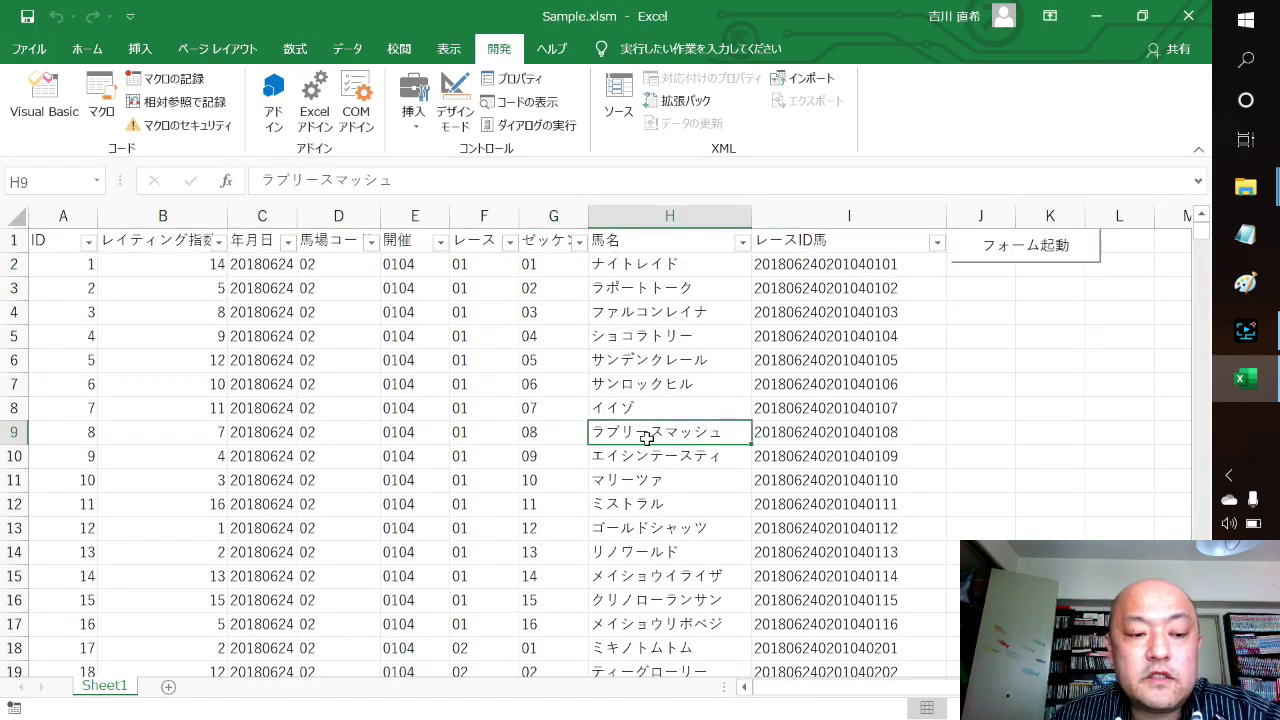
scroll(189, 374, "down", 4)
scroll(63, 451, "down", 4)
left_click(63, 451)
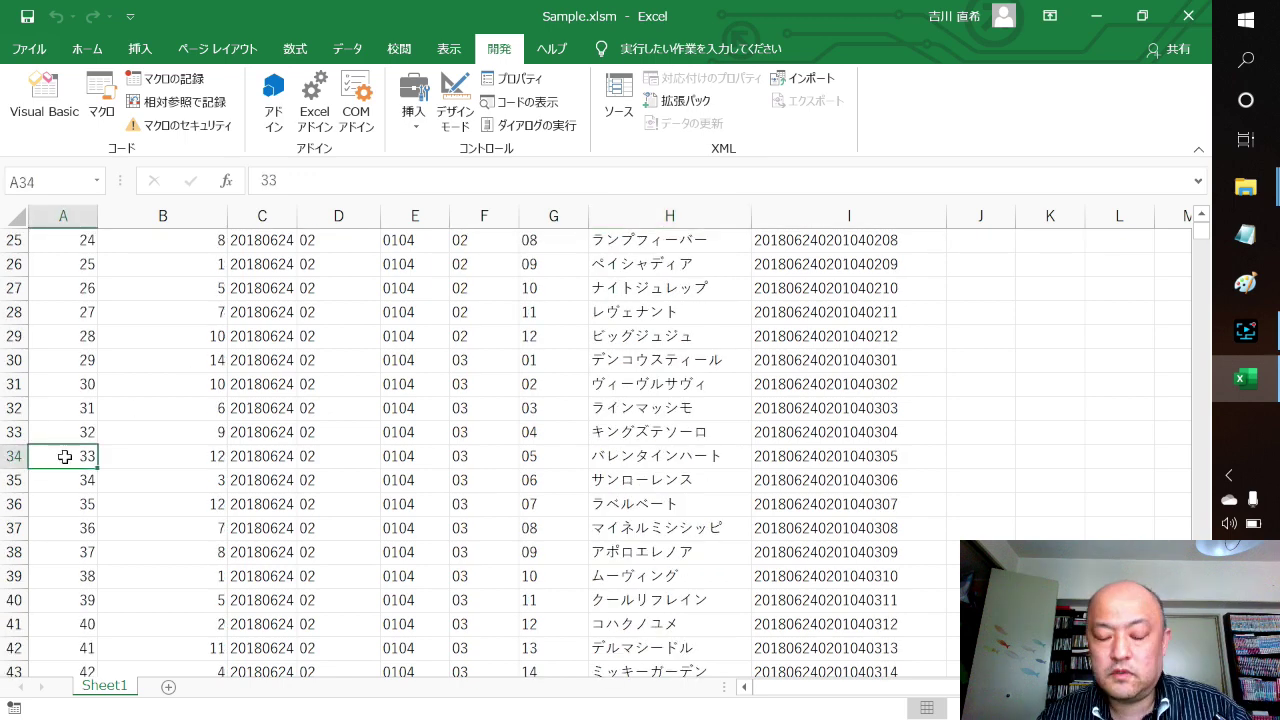
key("ctrl+shift+Down")
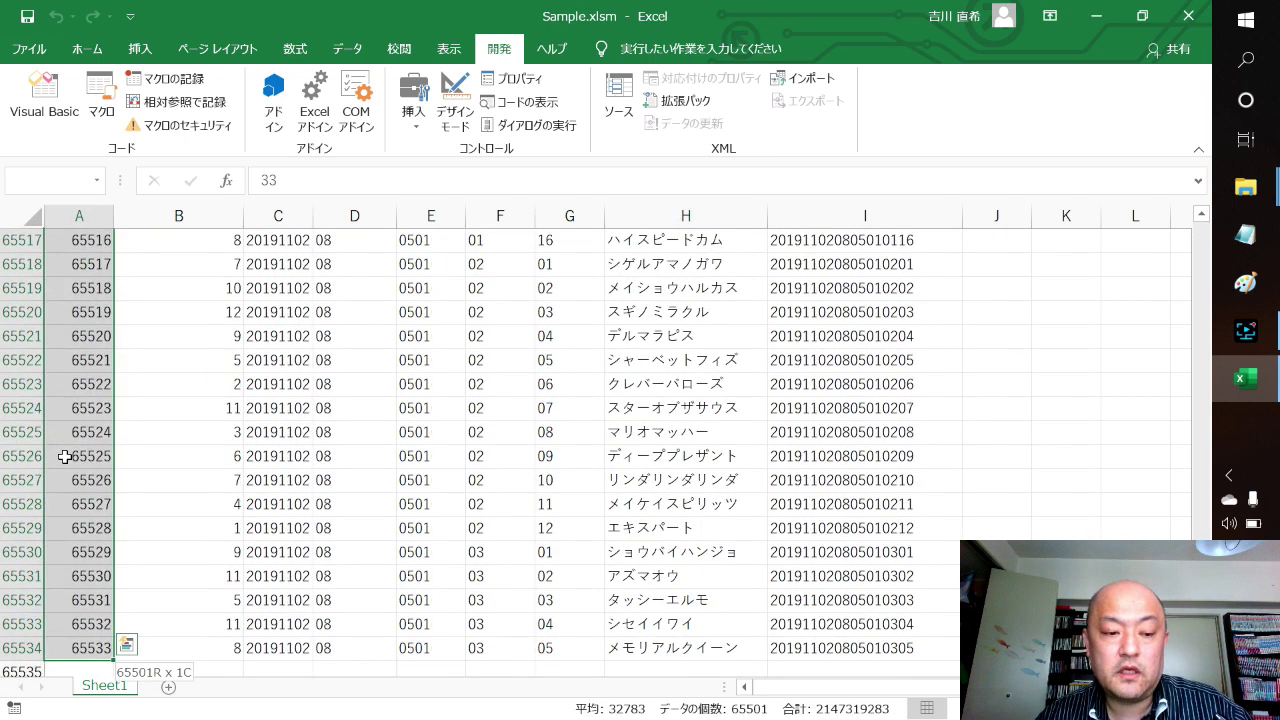
left_click(333, 483)
Step: Scroll back up through the imported rows and close the Sample.xlsm window
scroll(333, 483, "up", 4)
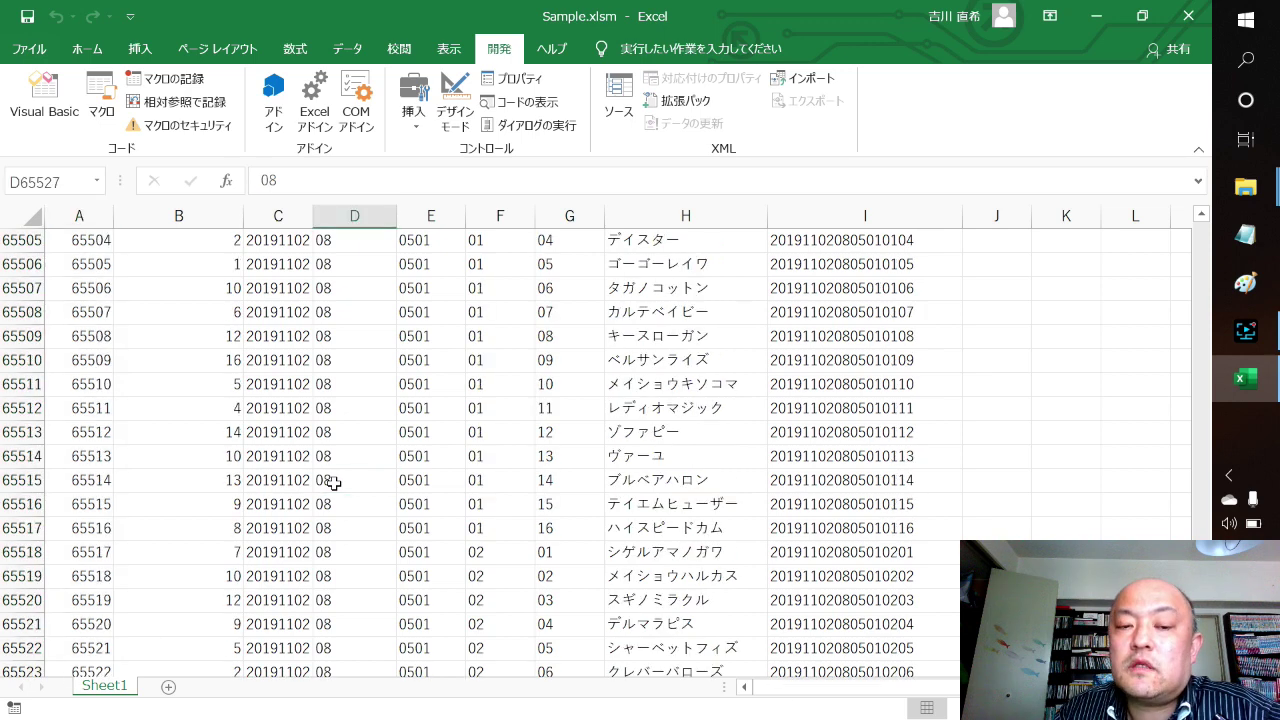
scroll(333, 483, "up", 14)
scroll(333, 483, "up", 14)
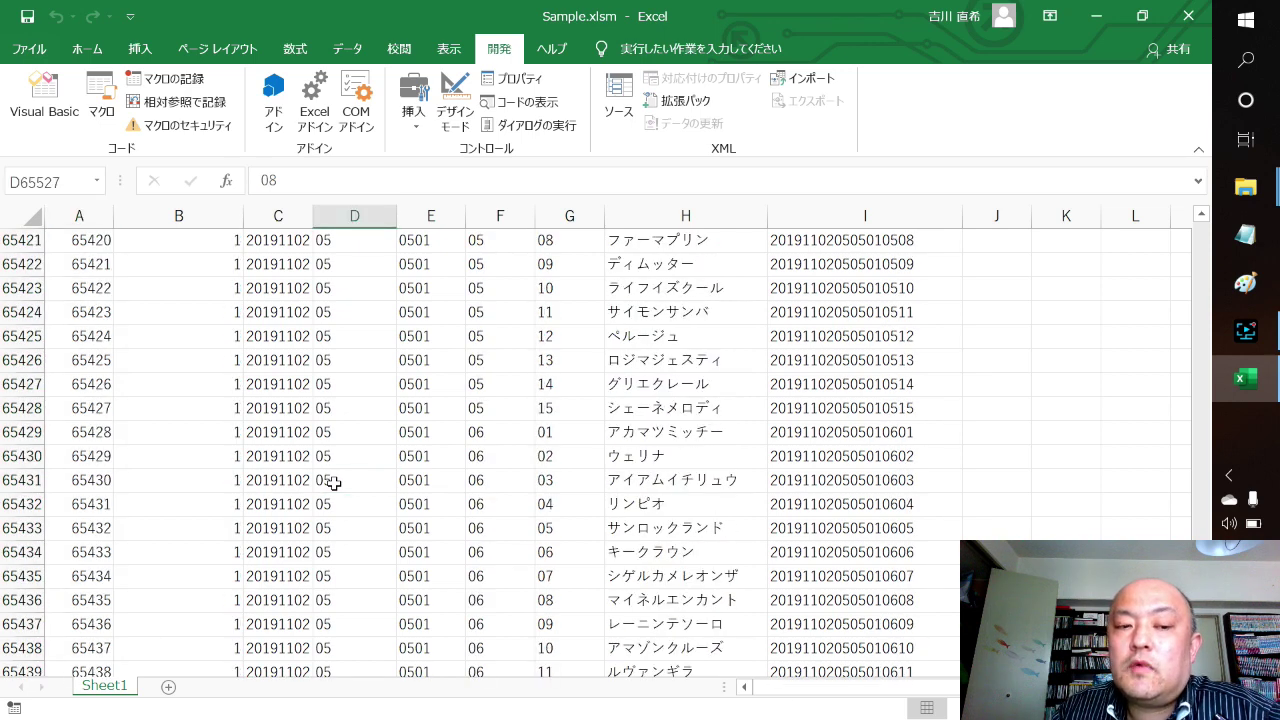
scroll(333, 483, "up", 13)
scroll(333, 483, "up", 7)
scroll(333, 483, "up", 10)
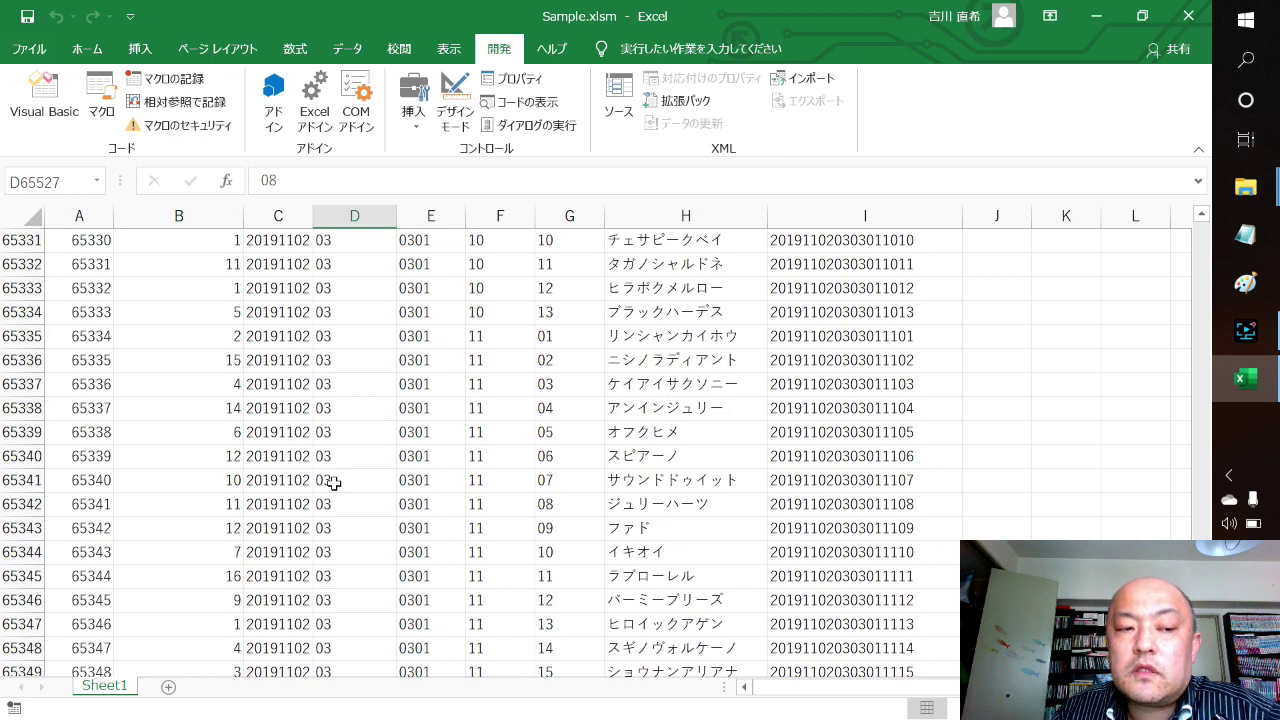
scroll(333, 483, "up", 13)
scroll(333, 483, "up", 10)
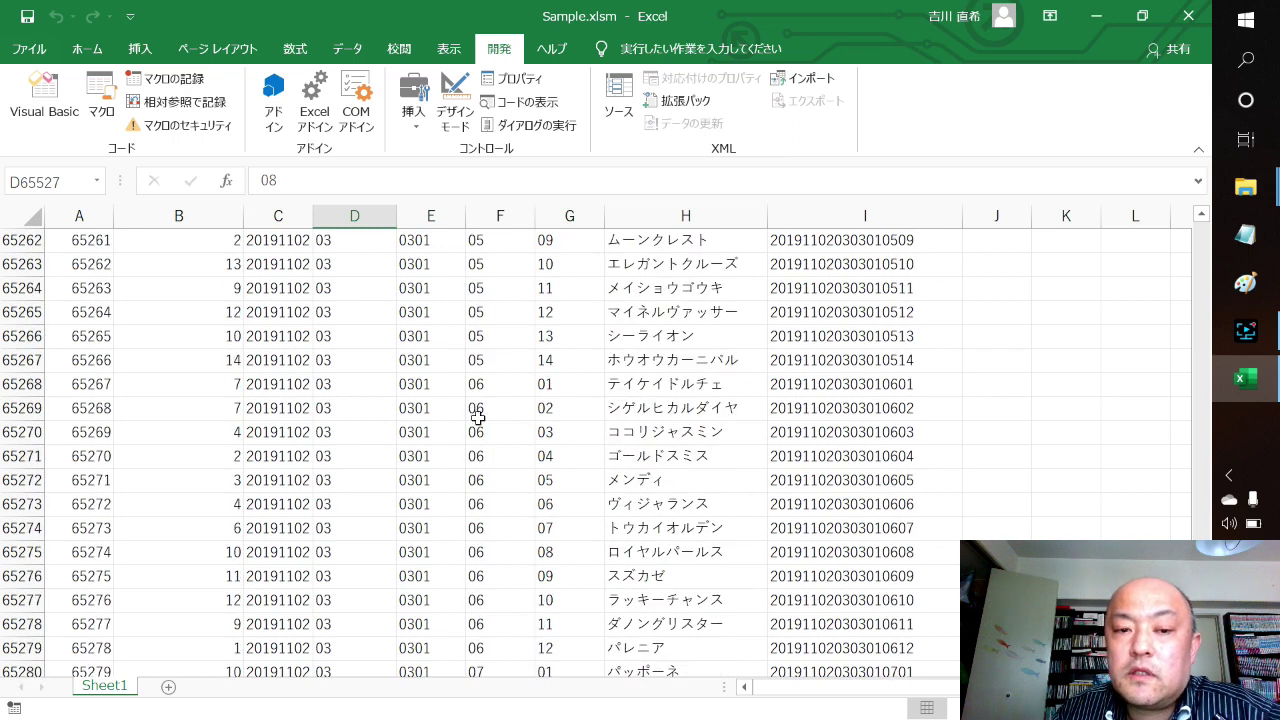
scroll(498, 417, "up", 4)
scroll(497, 417, "up", 8)
scroll(496, 417, "up", 4)
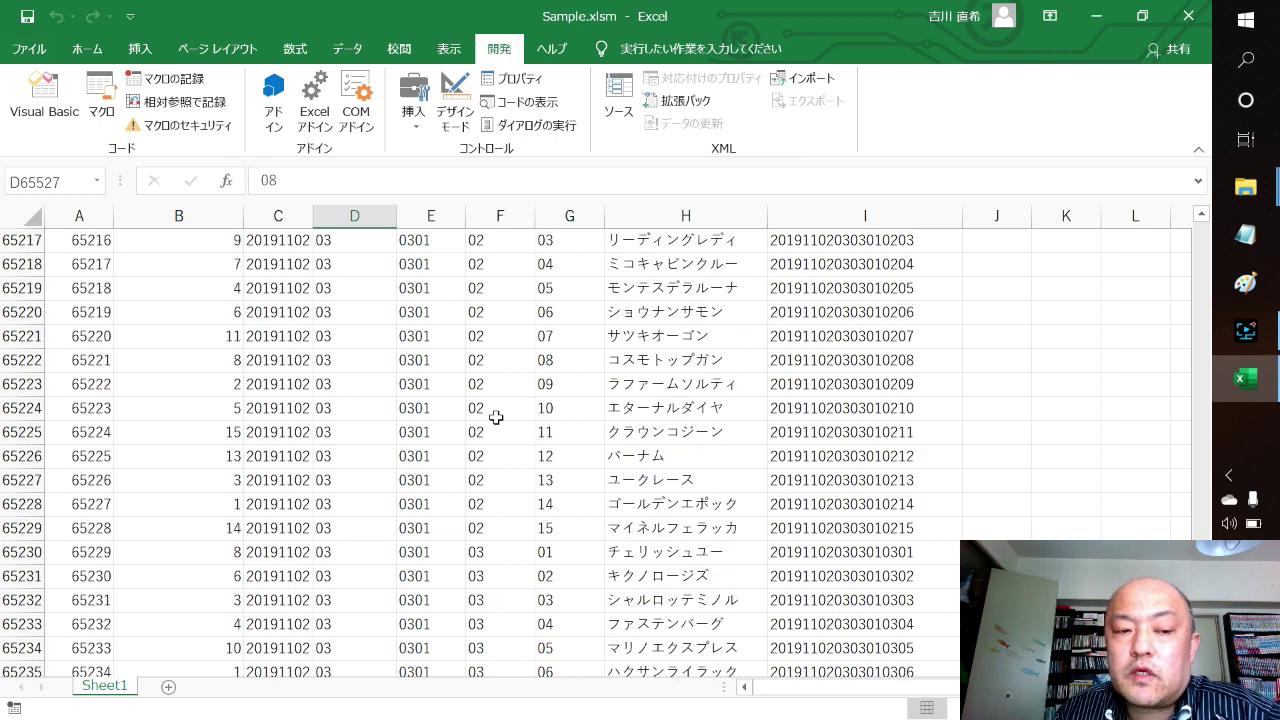
scroll(496, 417, "up", 8)
scroll(496, 417, "up", 7)
scroll(496, 417, "up", 9)
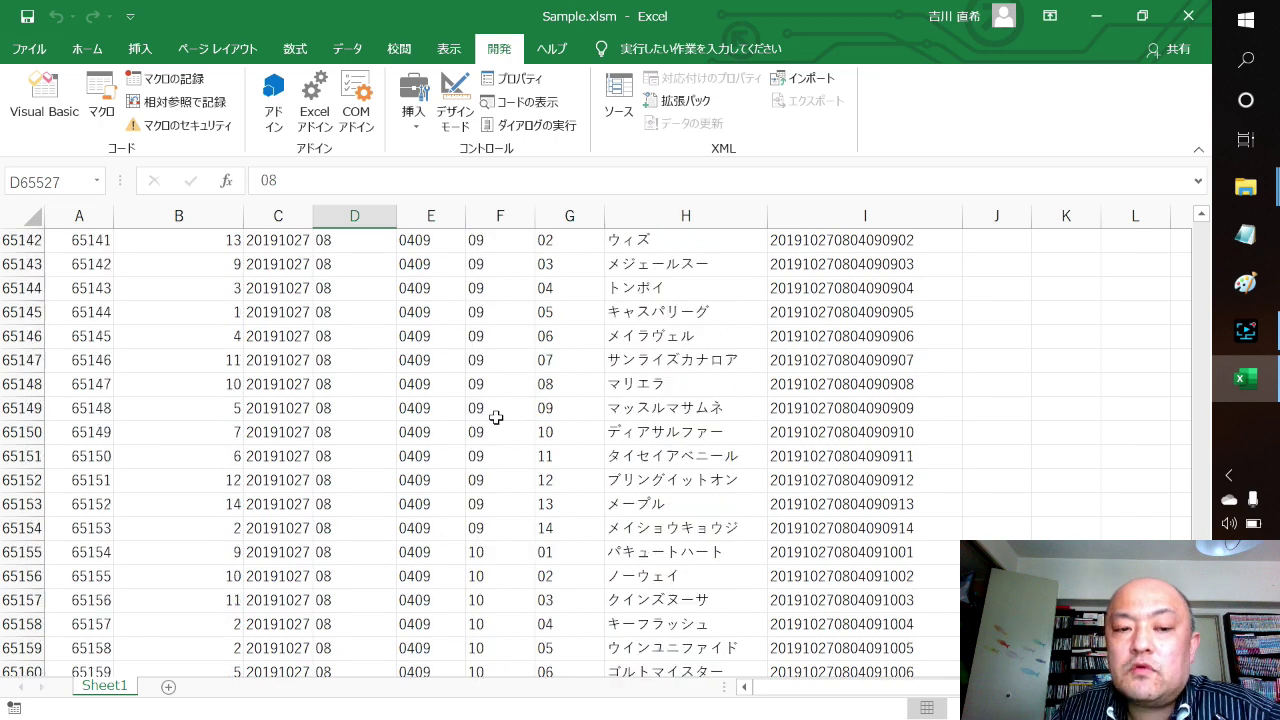
scroll(496, 417, "up", 5)
scroll(496, 417, "up", 9)
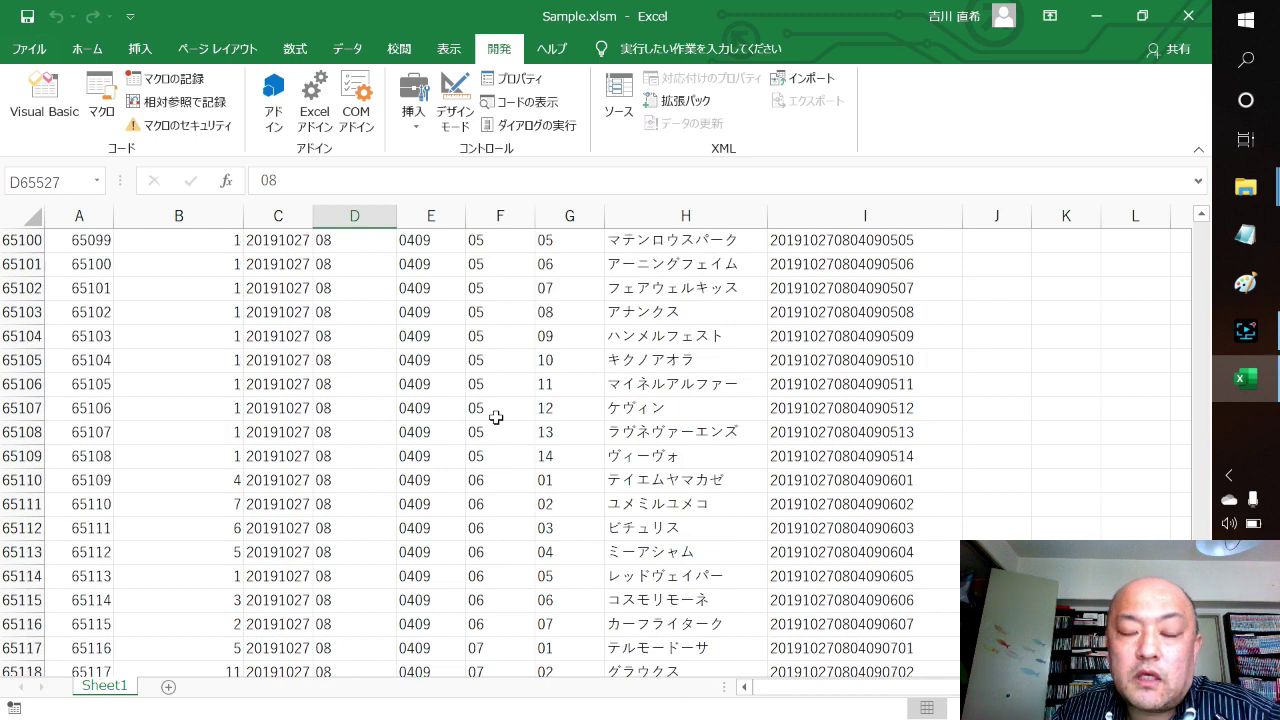
scroll(496, 417, "up", 3)
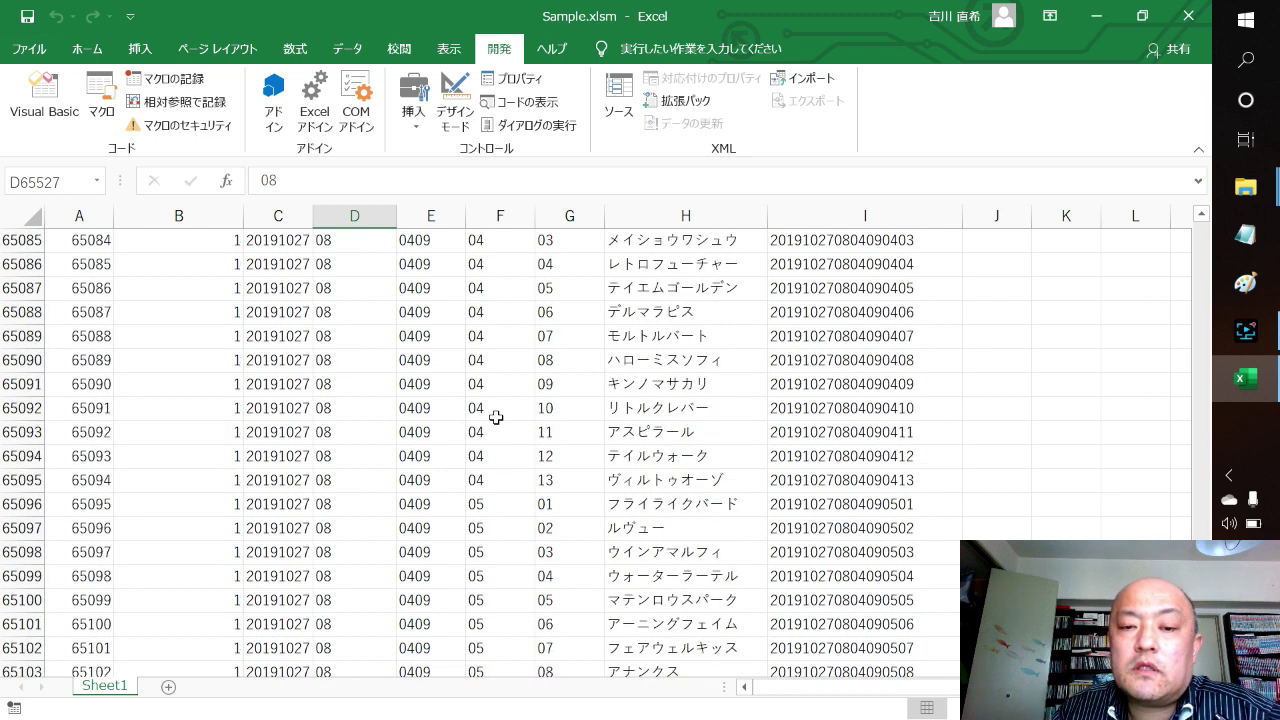
left_click(1189, 17)
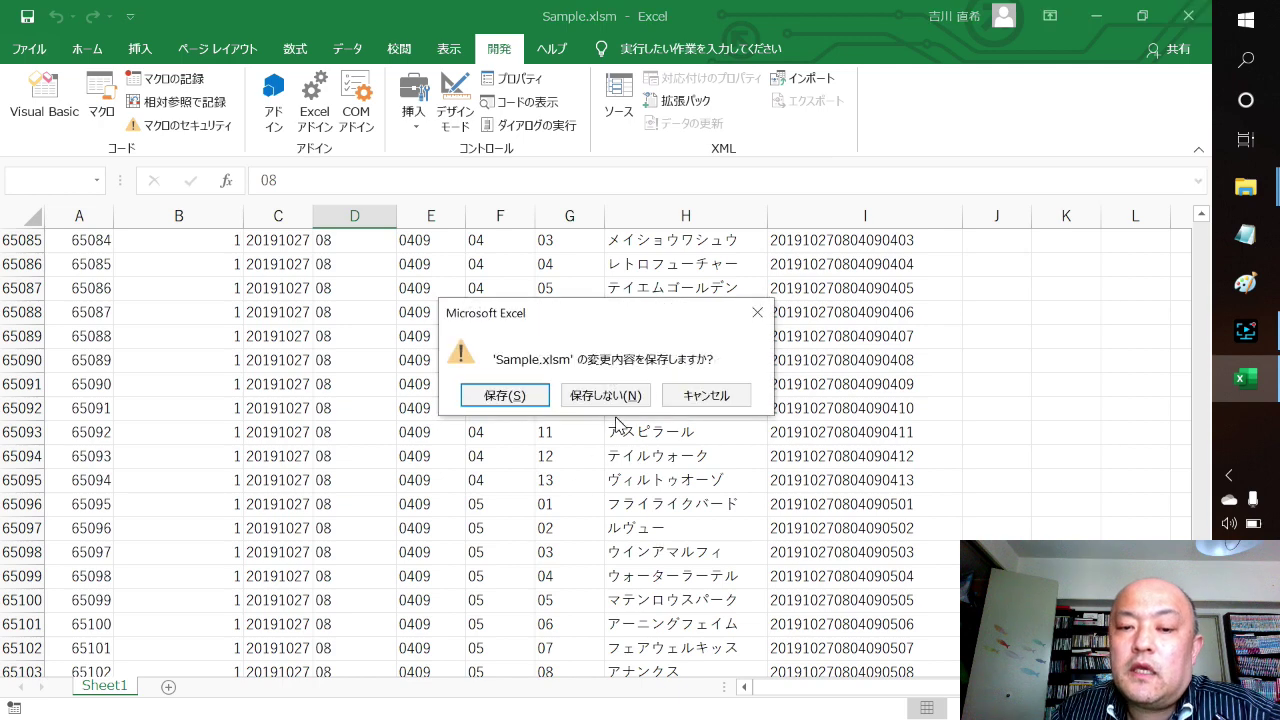
Step: Discard changes with 保存しない and reopen Sample.xlsm from the No117 folder
left_click(612, 400)
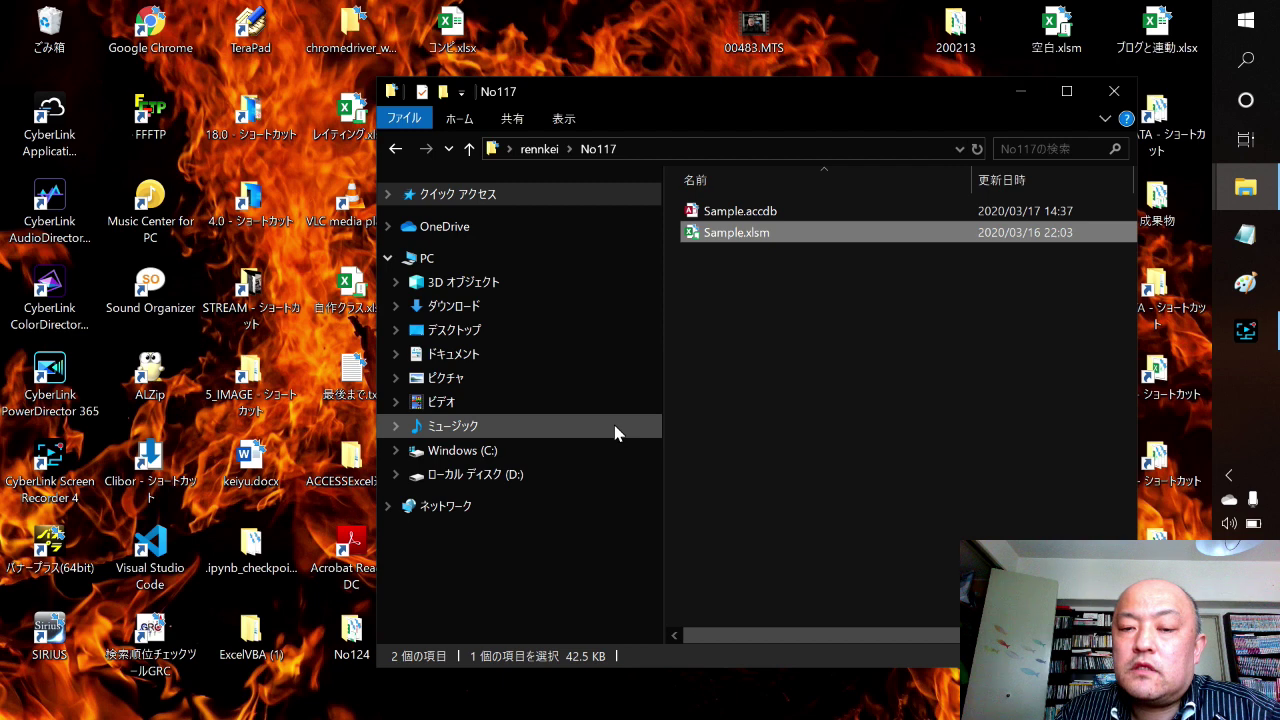
double_click(718, 236)
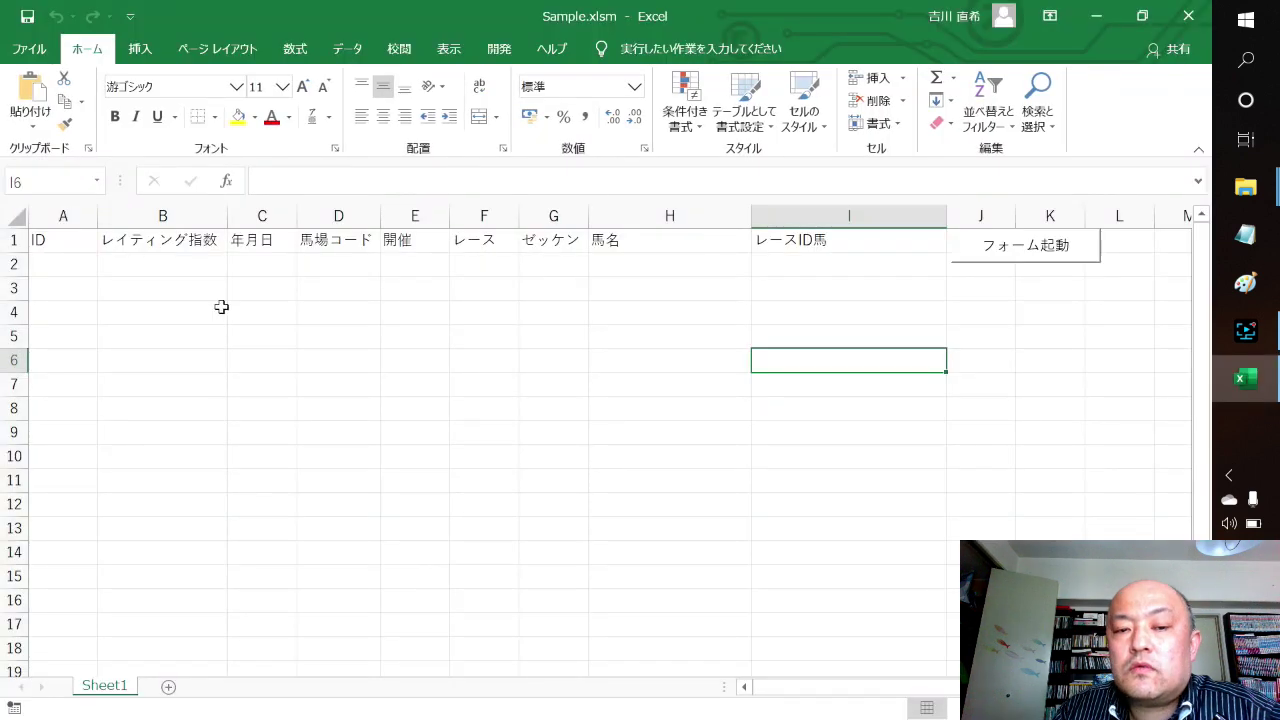
Step: Highlight the nine header cells A1:I1, from ID to レースID馬, then close Excel
left_click(230, 306)
left_click_drag(60, 241, 818, 258)
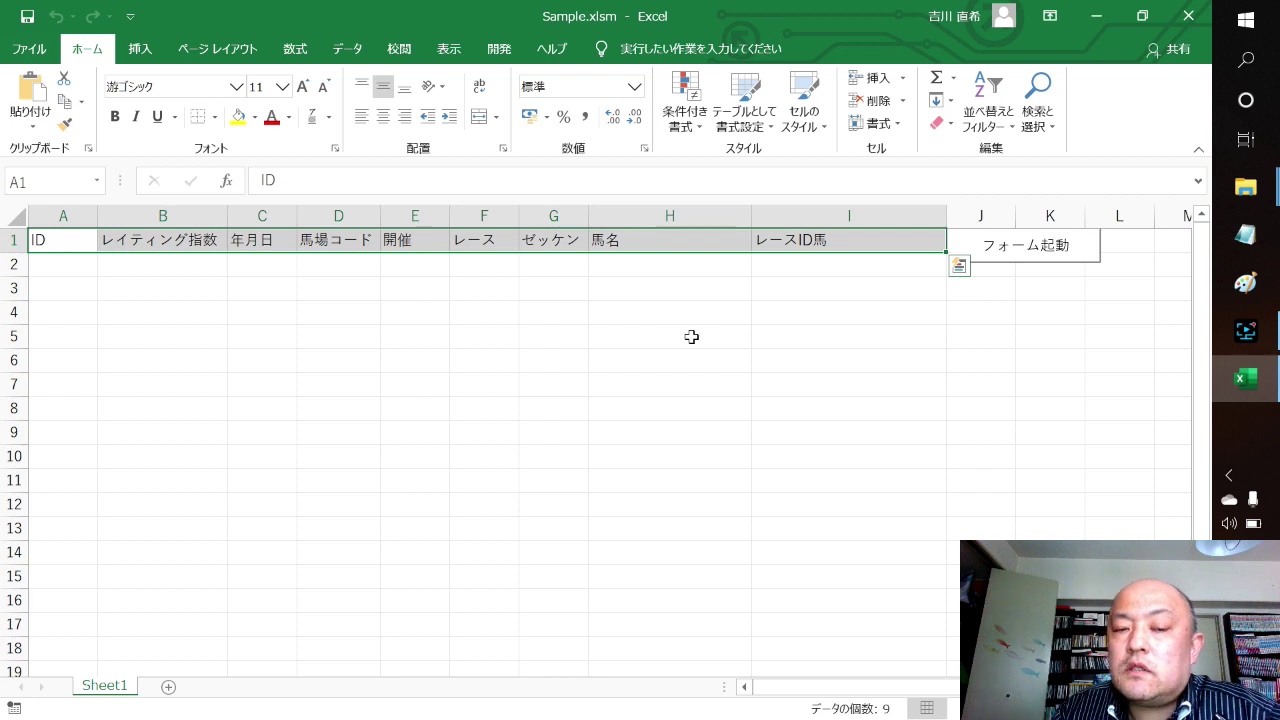
key("Escape")
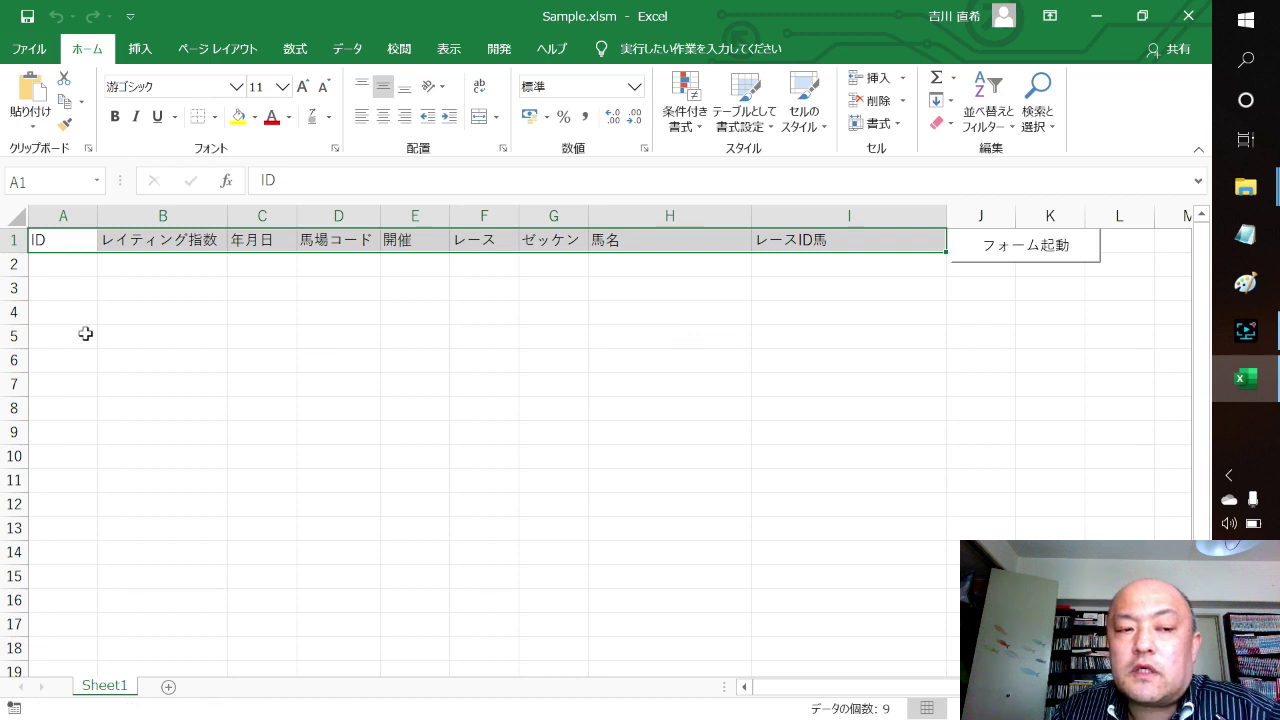
left_click(86, 333)
left_click_drag(74, 243, 850, 240)
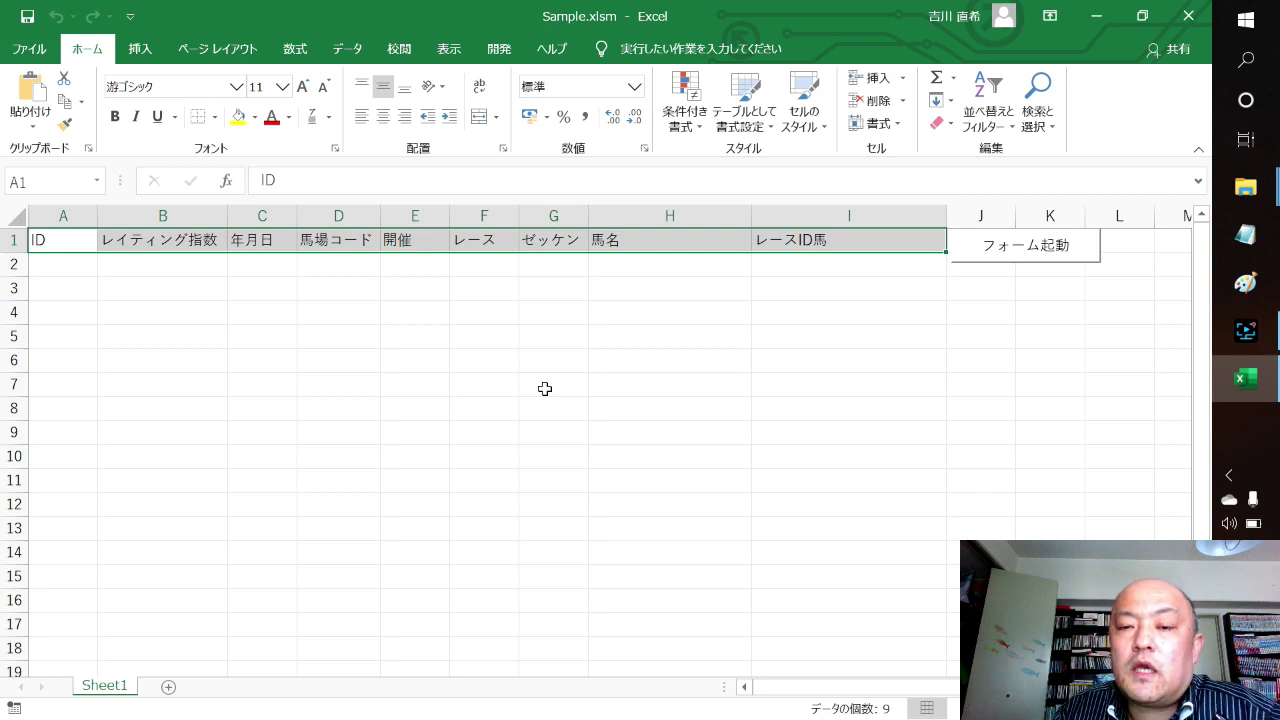
left_click(545, 387)
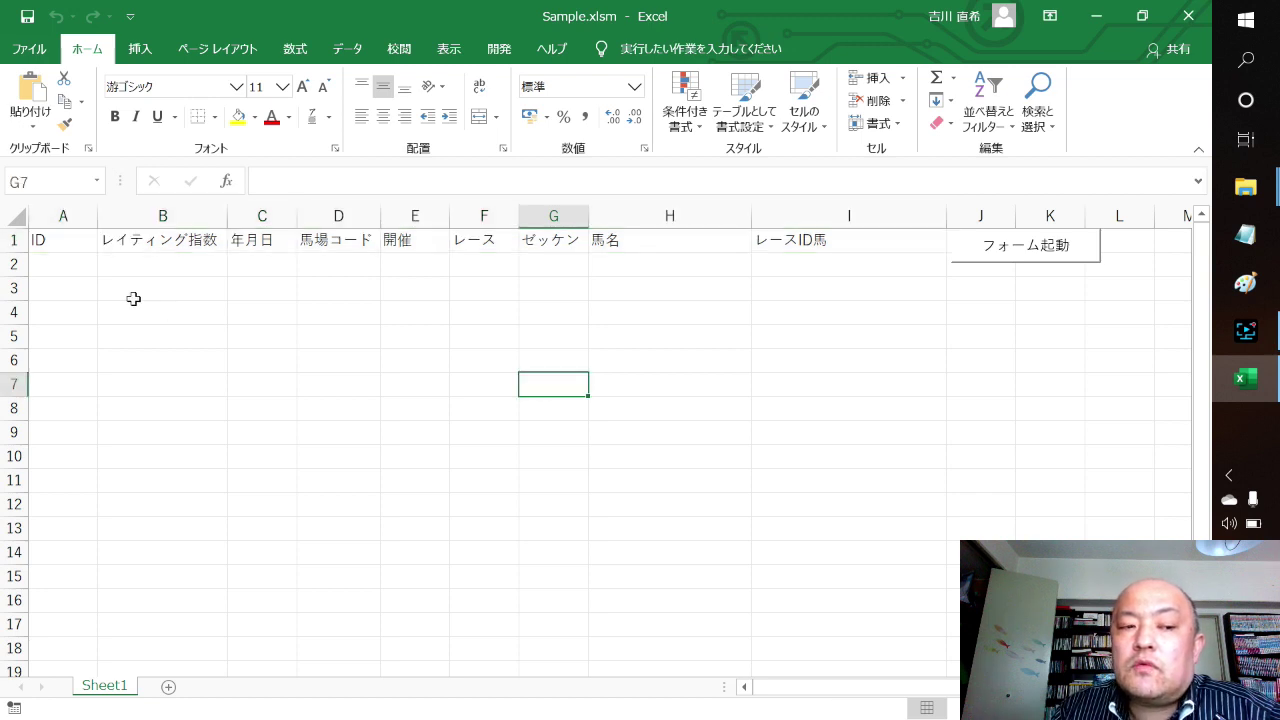
left_click_drag(68, 240, 935, 248)
left_click(901, 280)
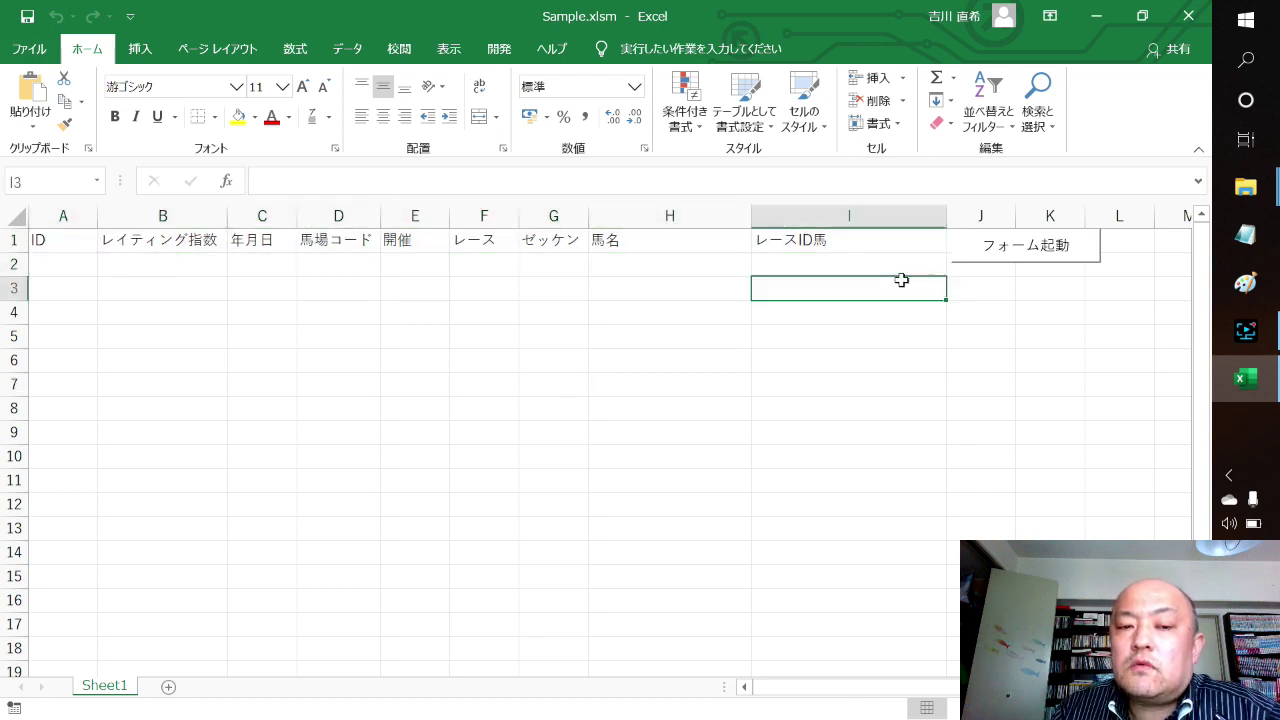
left_click_drag(68, 240, 820, 242)
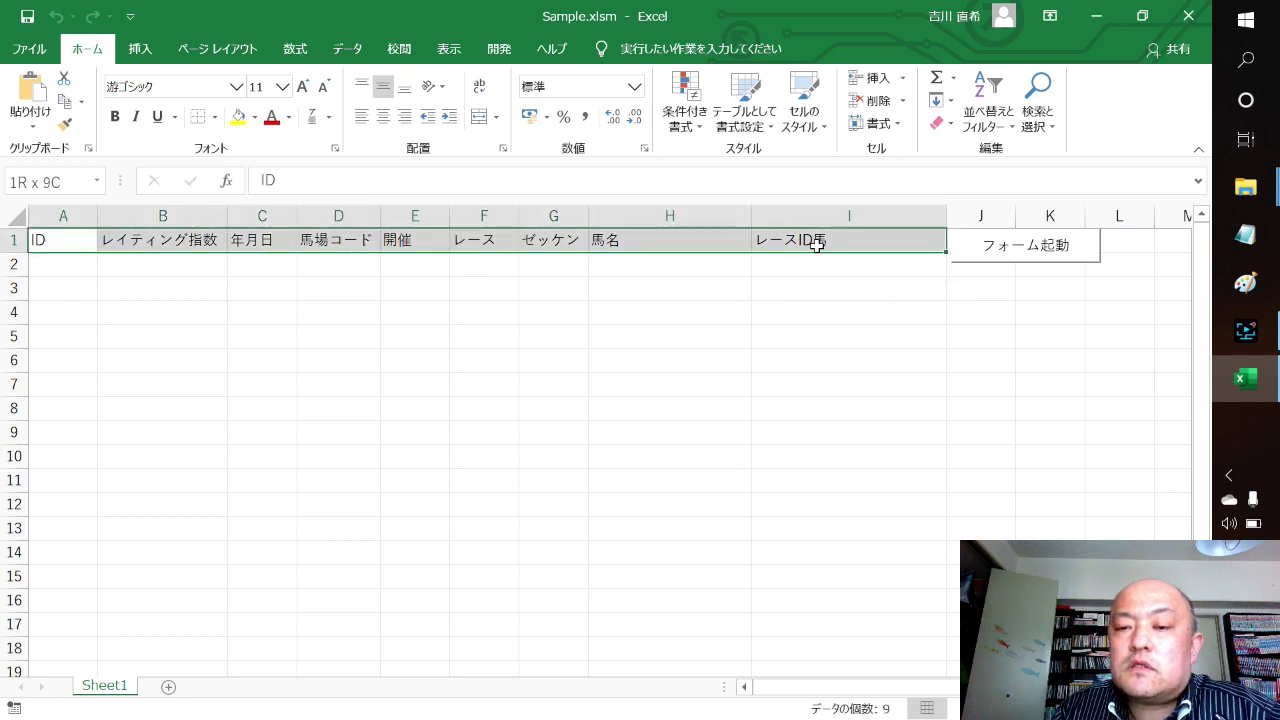
left_click(765, 376)
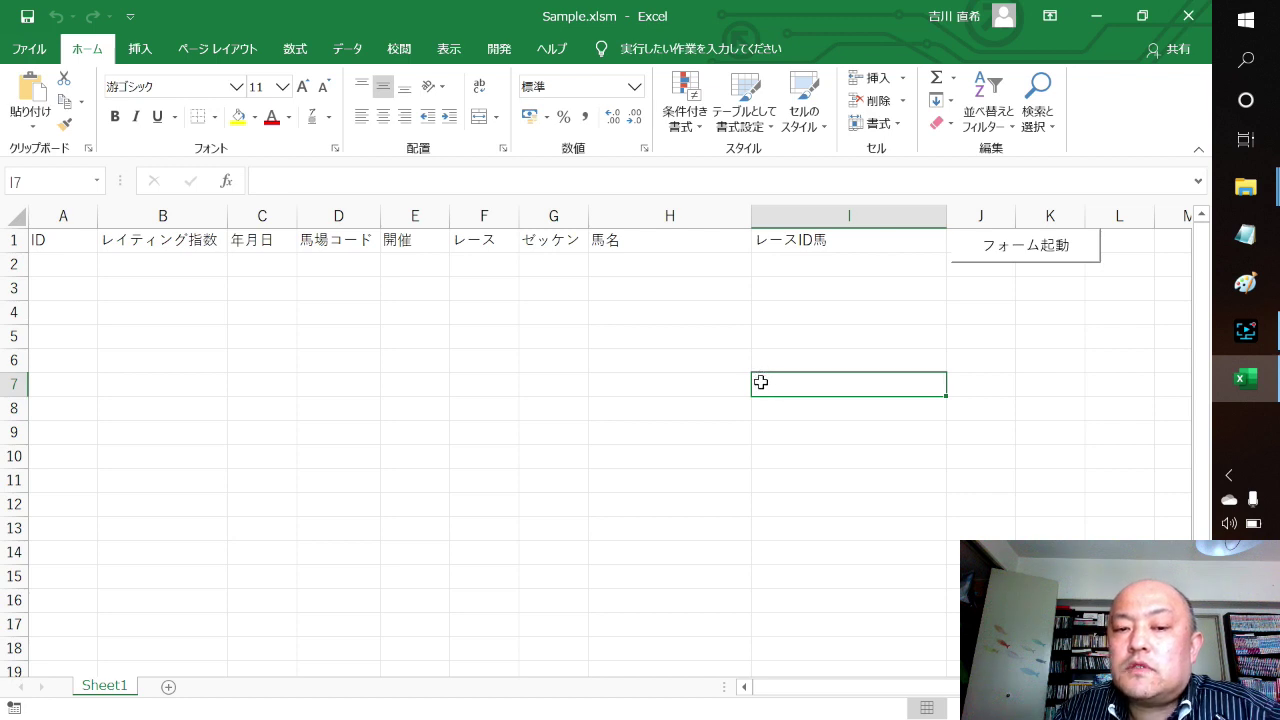
left_click(584, 272)
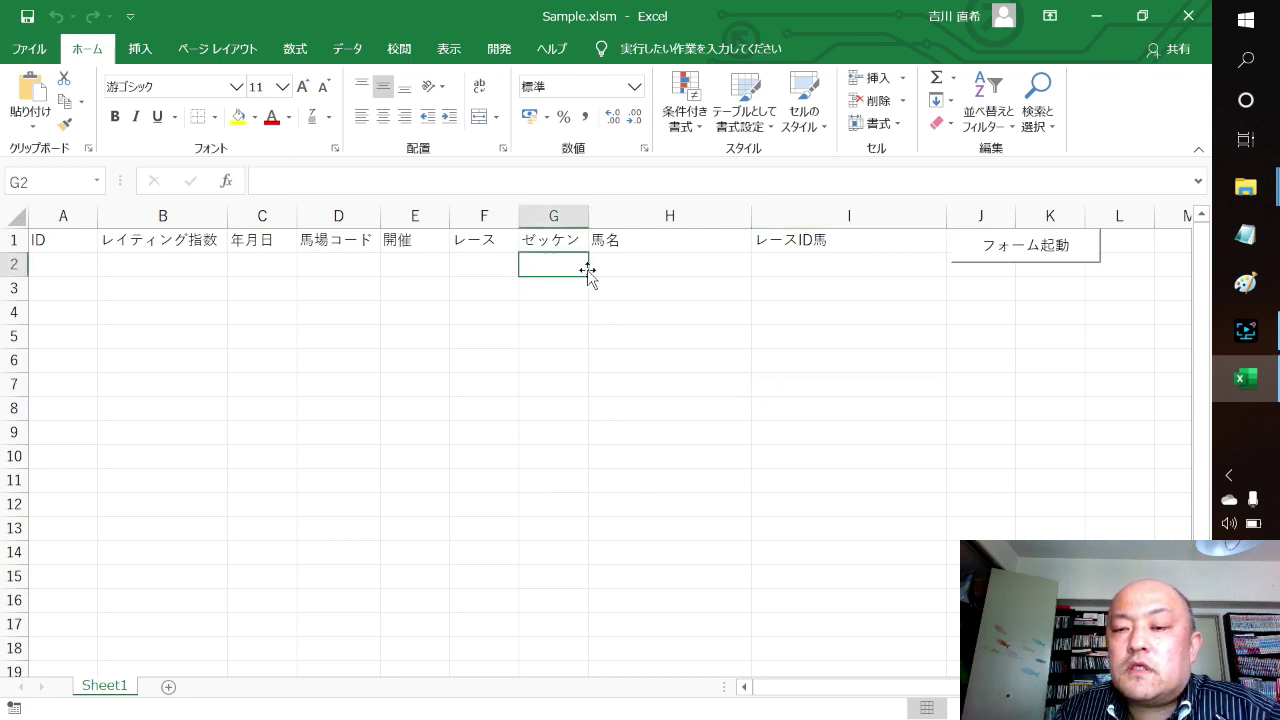
left_click(1188, 16)
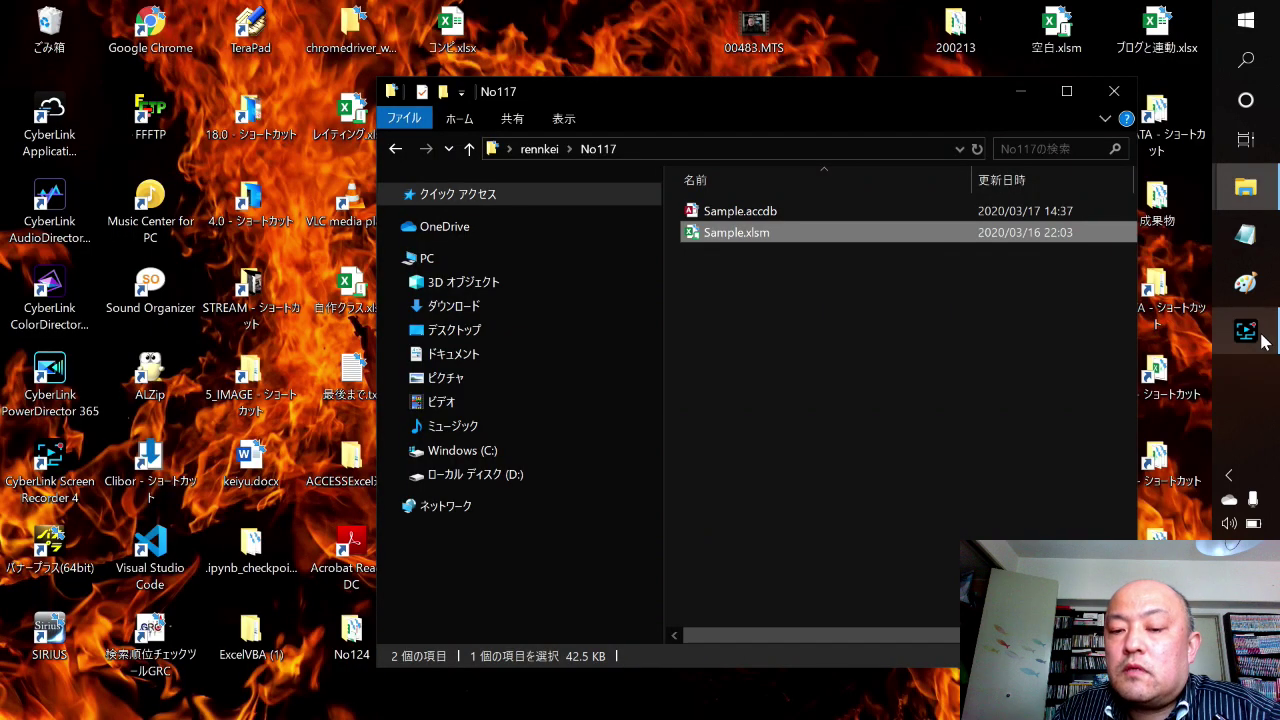
Step: Bring up the CyberLink Screen Recorder control window from the taskbar
left_click(1238, 336)
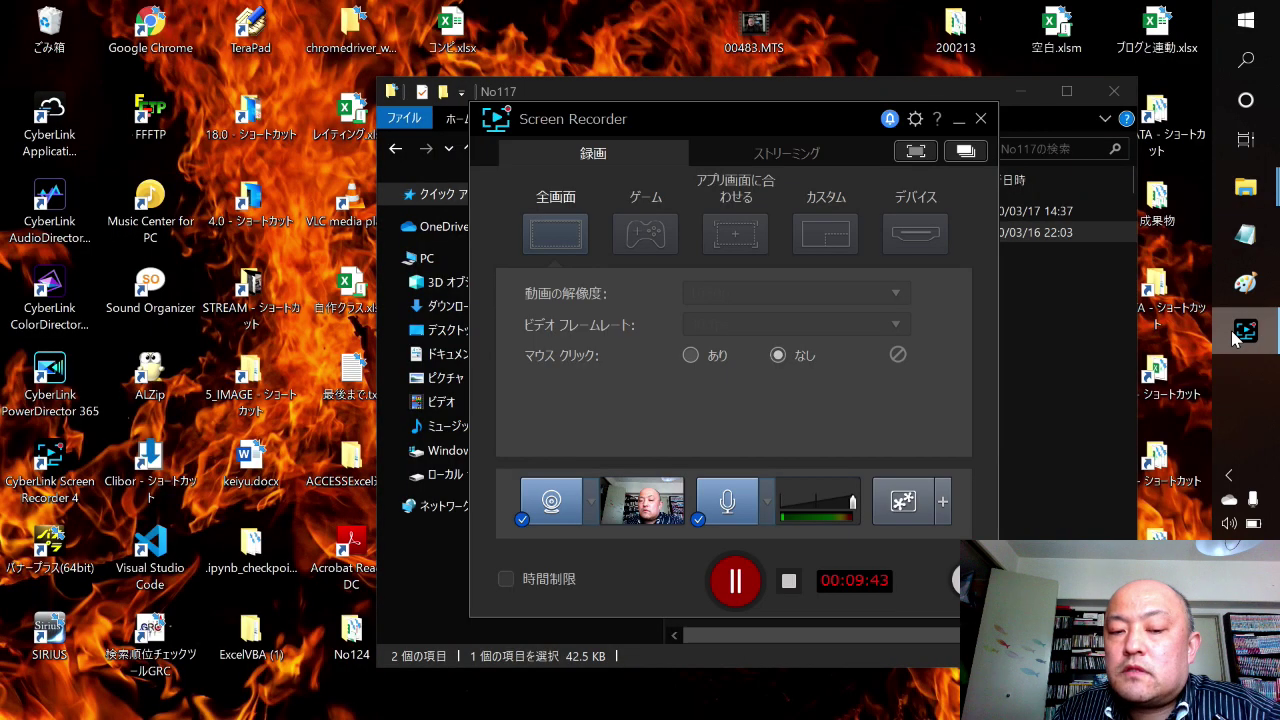